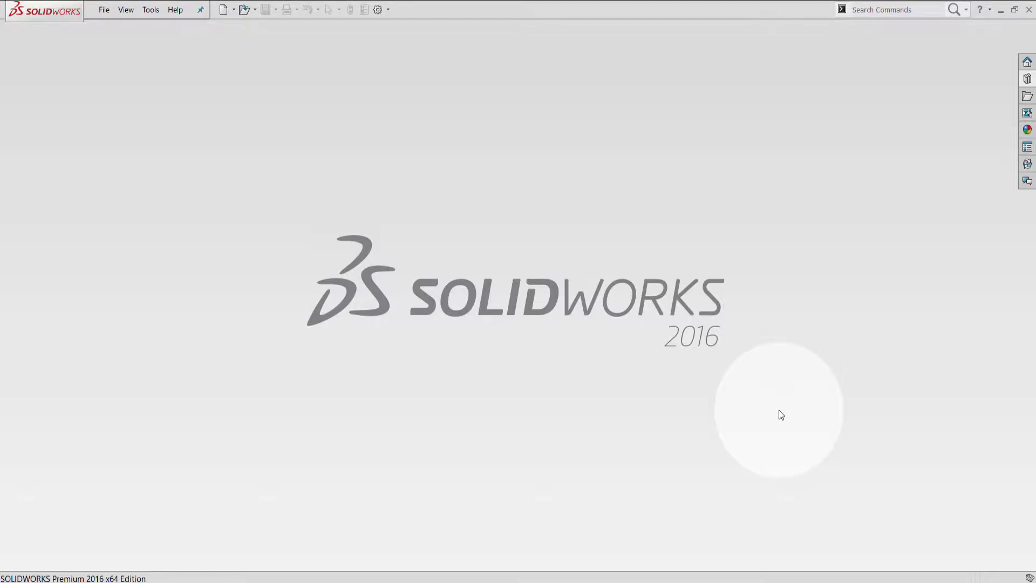
Step: Create a new drawing document, Draw4
click(222, 10)
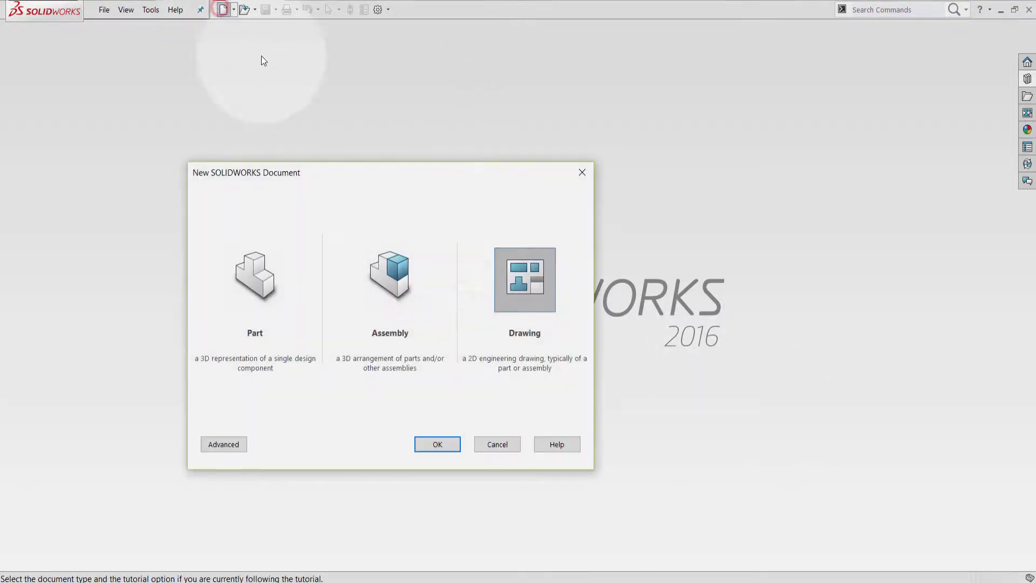
click(440, 449)
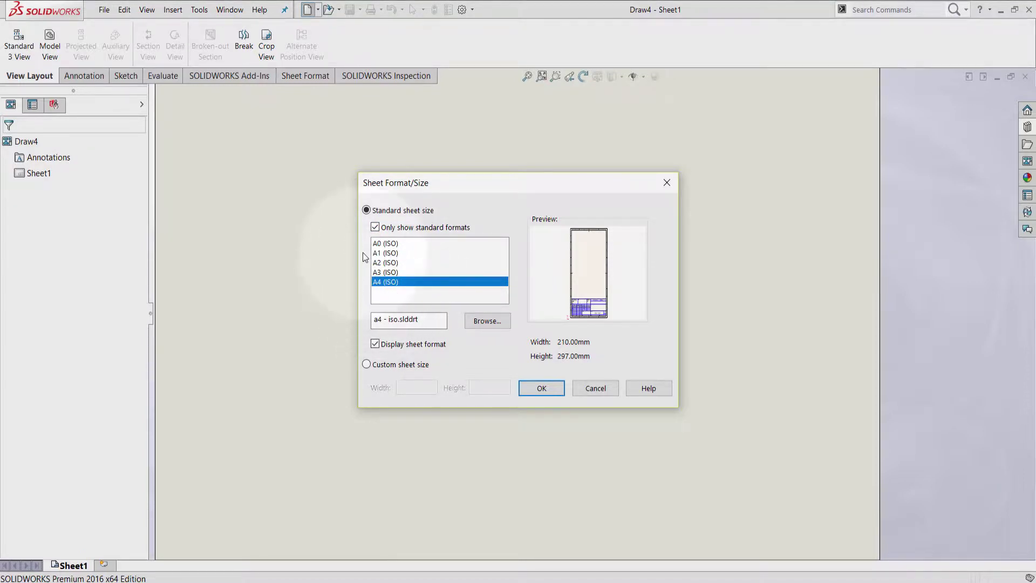
Step: Choose A4 (ISO) as the sheet size from the standard formats list
click(376, 228)
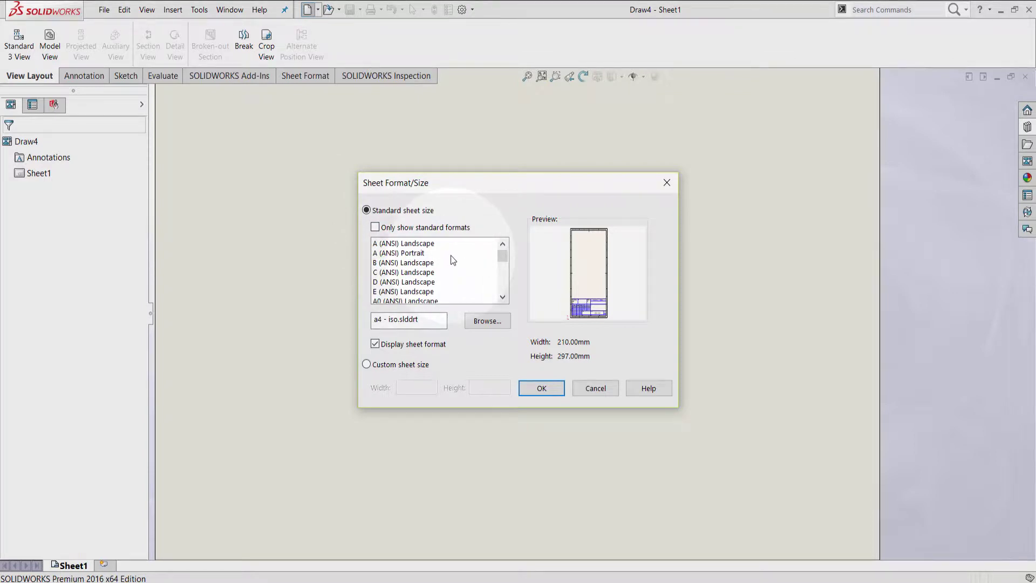
scroll(452, 255, down, 3)
scroll(451, 255, down, 2)
scroll(451, 254, down, 3)
scroll(451, 255, down, 2)
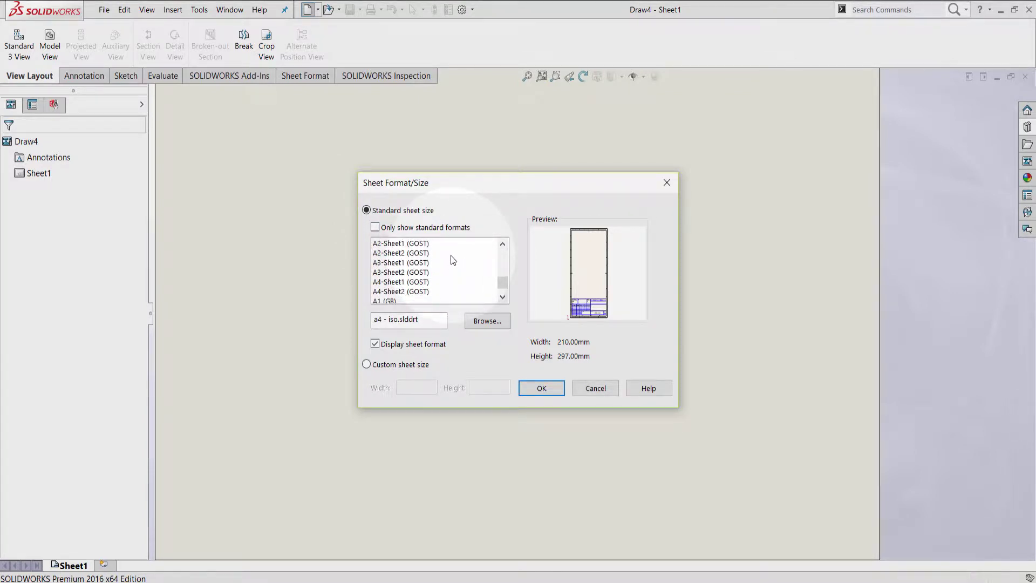
scroll(451, 255, up, 5)
scroll(451, 255, up, 5)
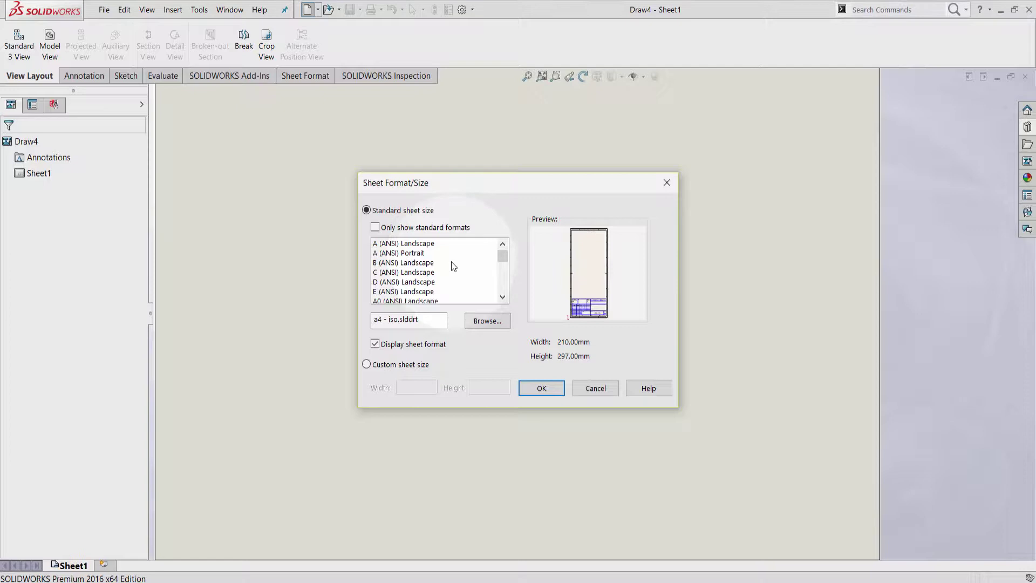
click(376, 227)
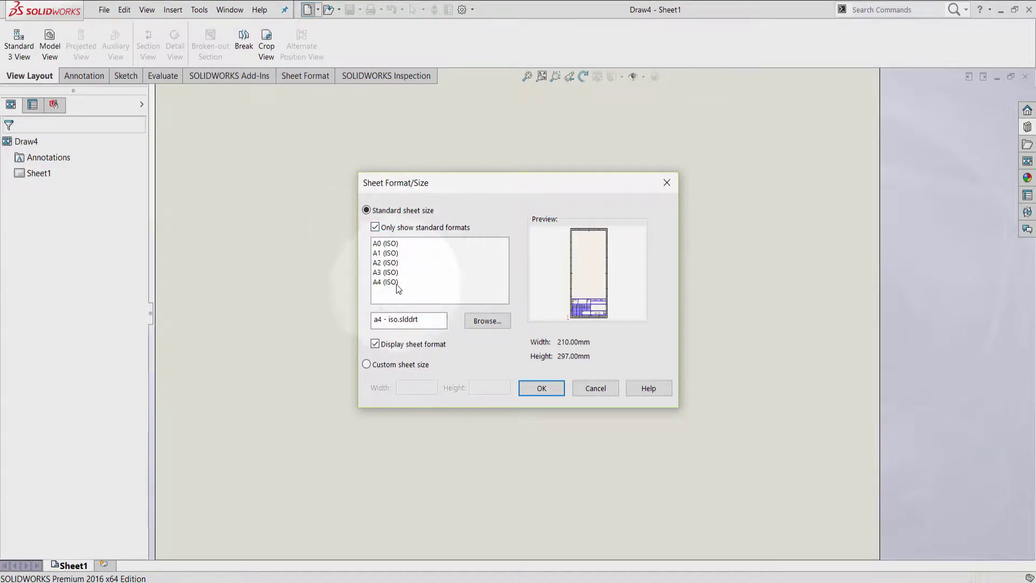
click(377, 285)
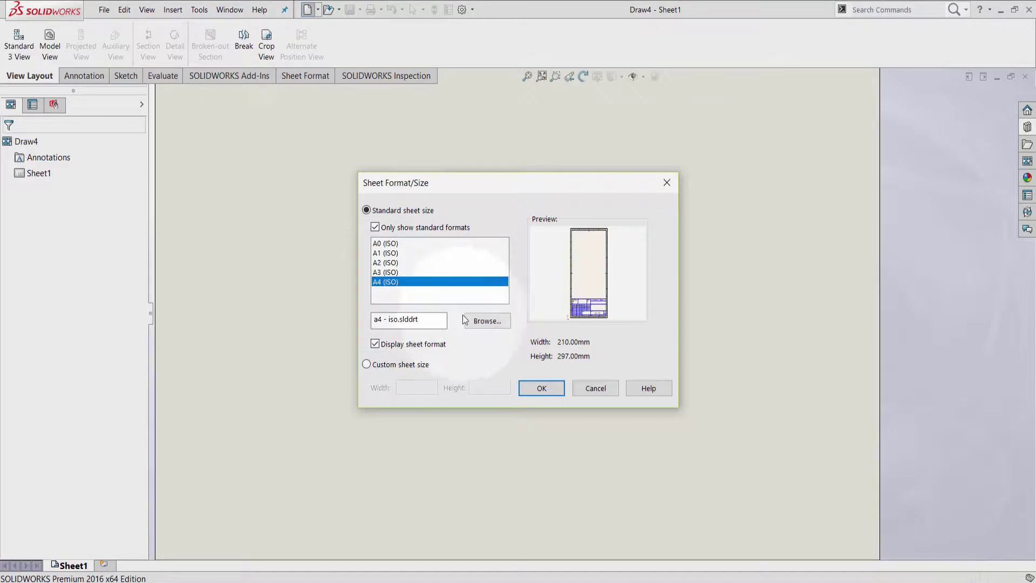
Step: Confirm the A4 sheet and dismiss the pending Model View command, leaving the sheet empty
click(542, 389)
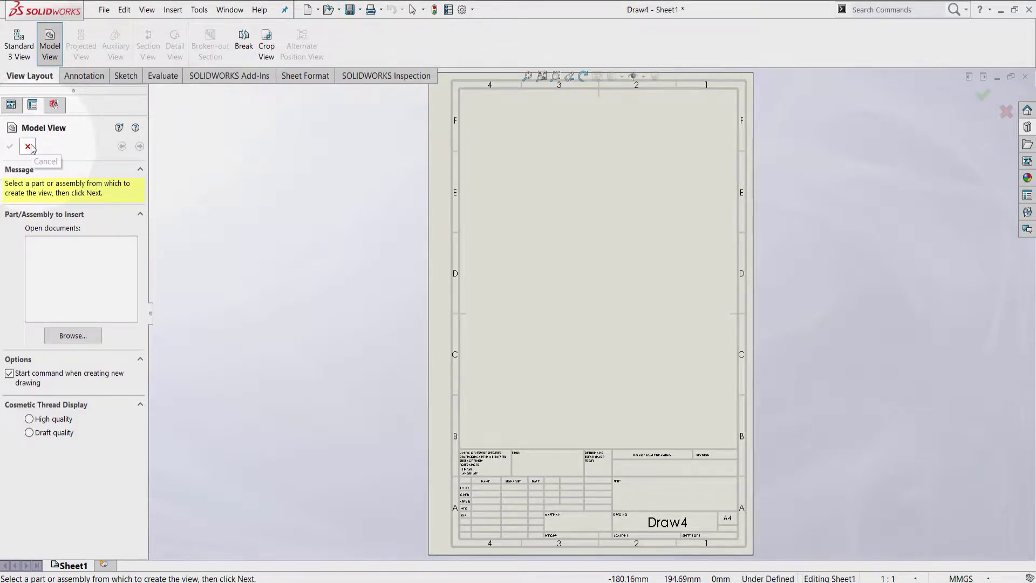
click(29, 146)
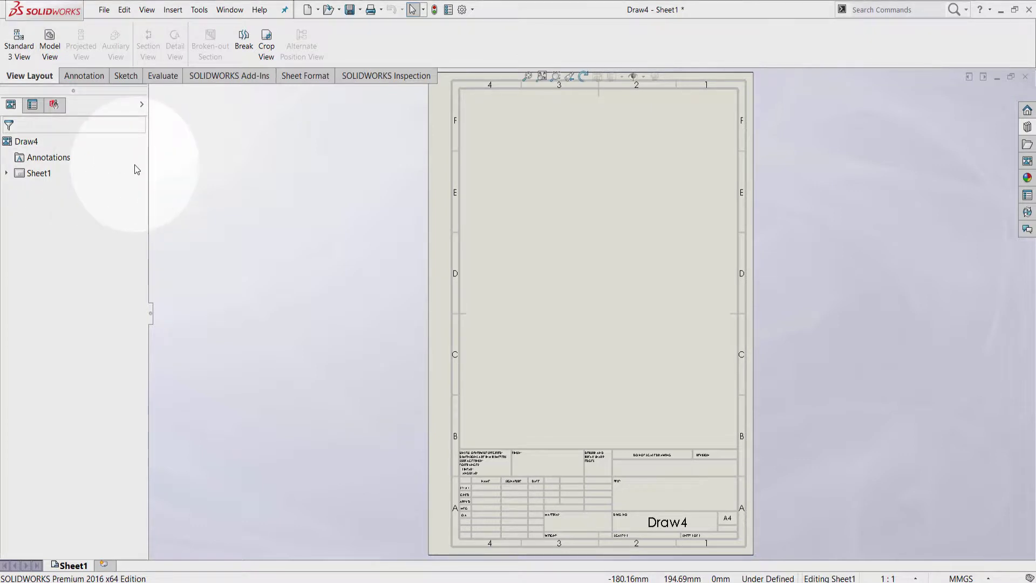
Step: Start a model drawing view from the Insert menu, cancel it, and restart Model View
click(173, 10)
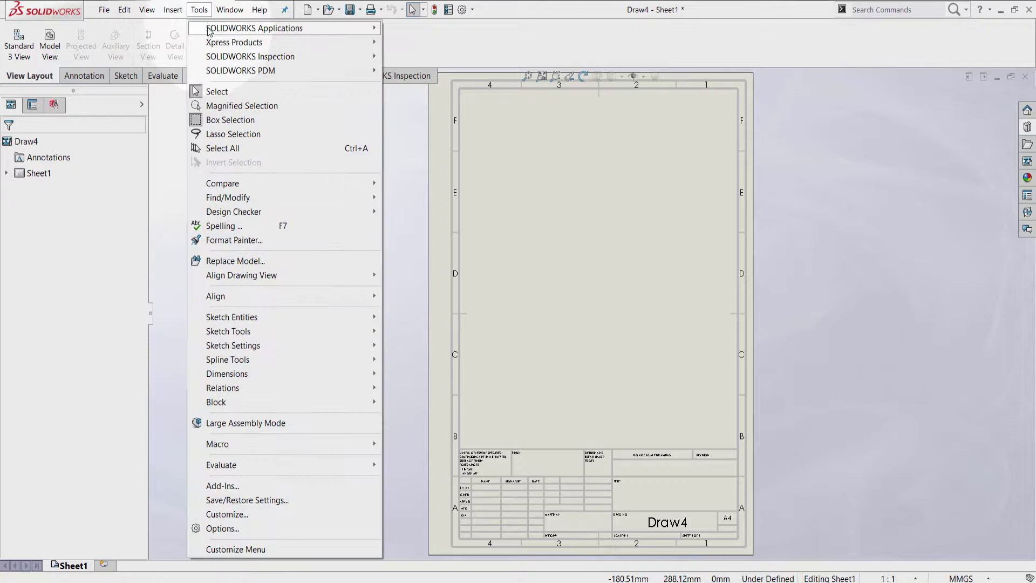
mouse_move(203, 50)
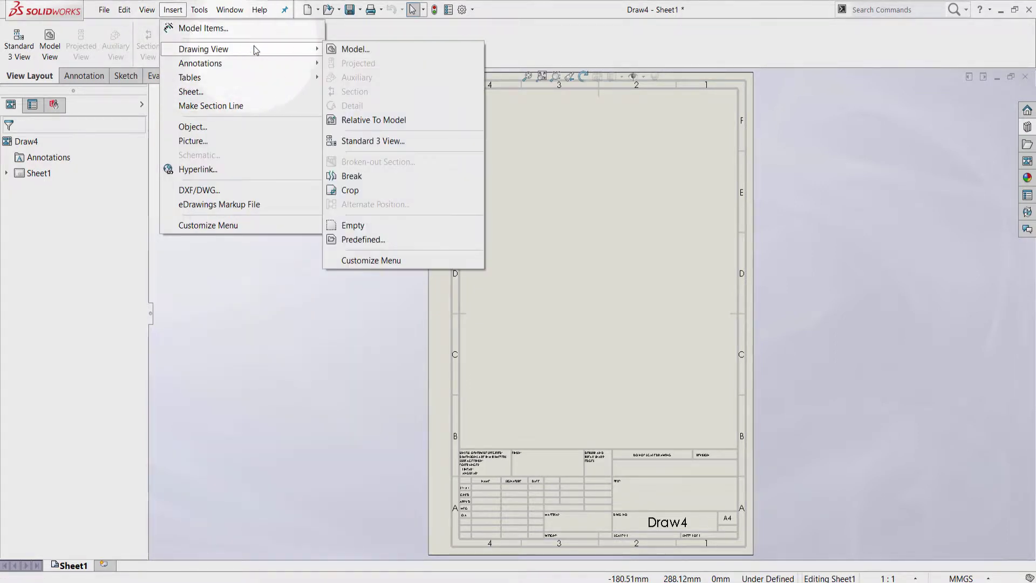
click(371, 51)
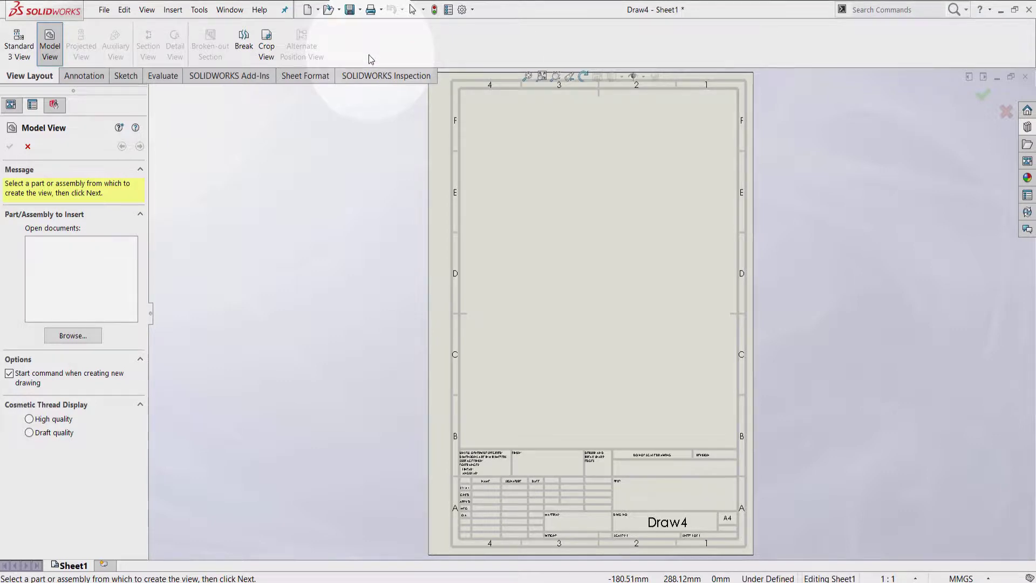
click(28, 146)
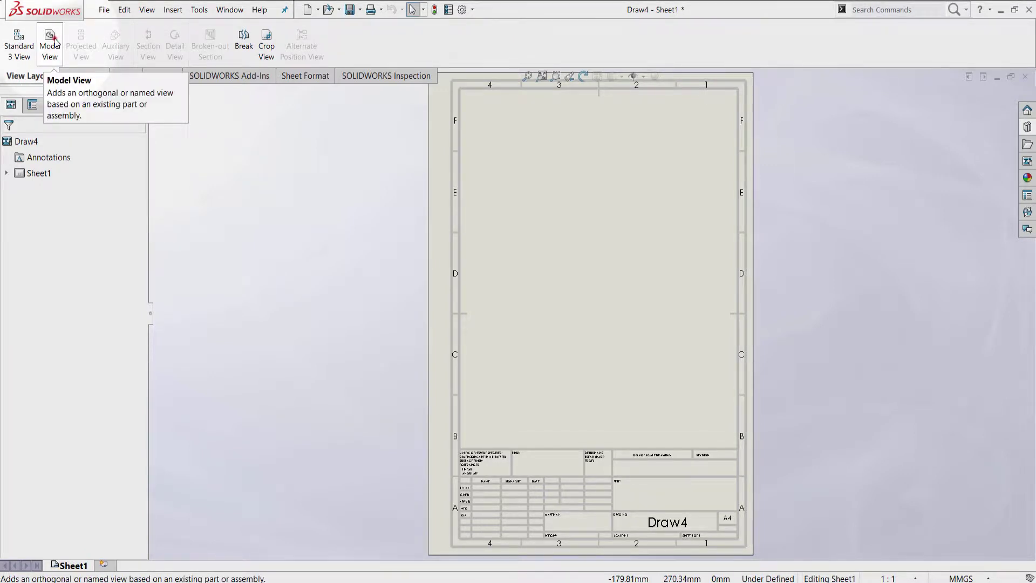
click(52, 38)
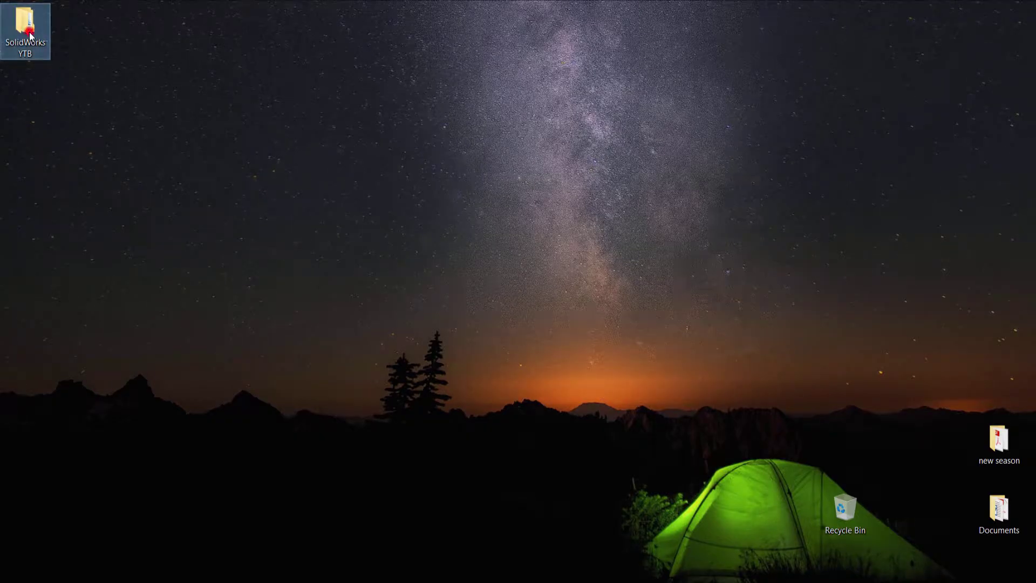
Step: Open the part Rectangular 150 x 100 x 50 from the beginners tutorial folder and return to Draw4
double_click(28, 30)
double_click(183, 111)
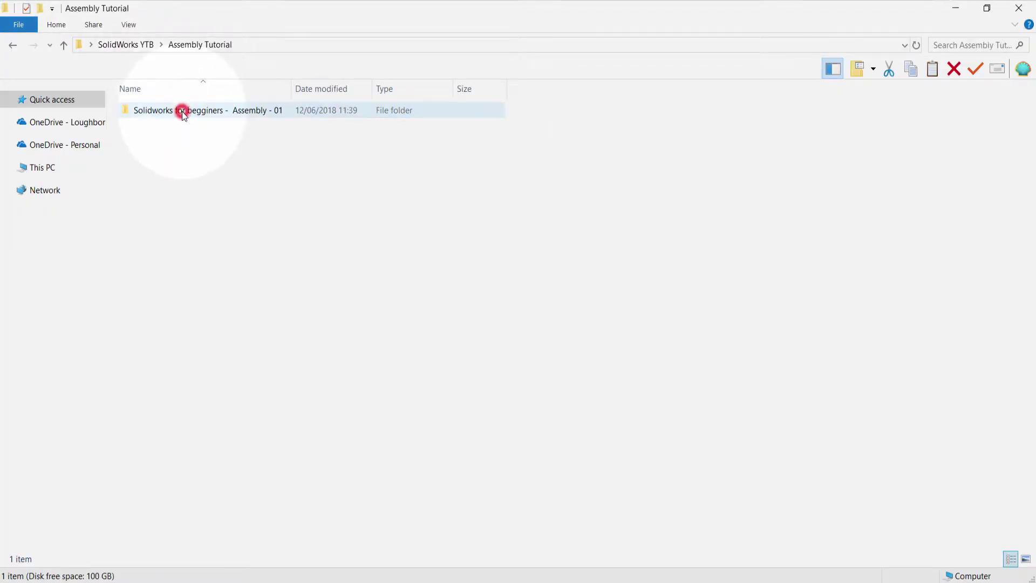
double_click(183, 111)
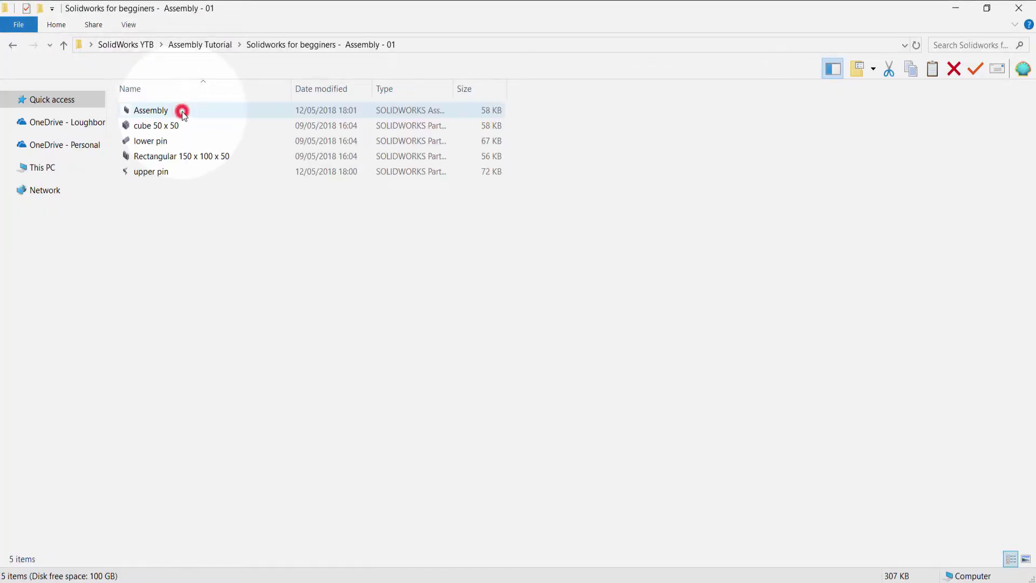
click(180, 162)
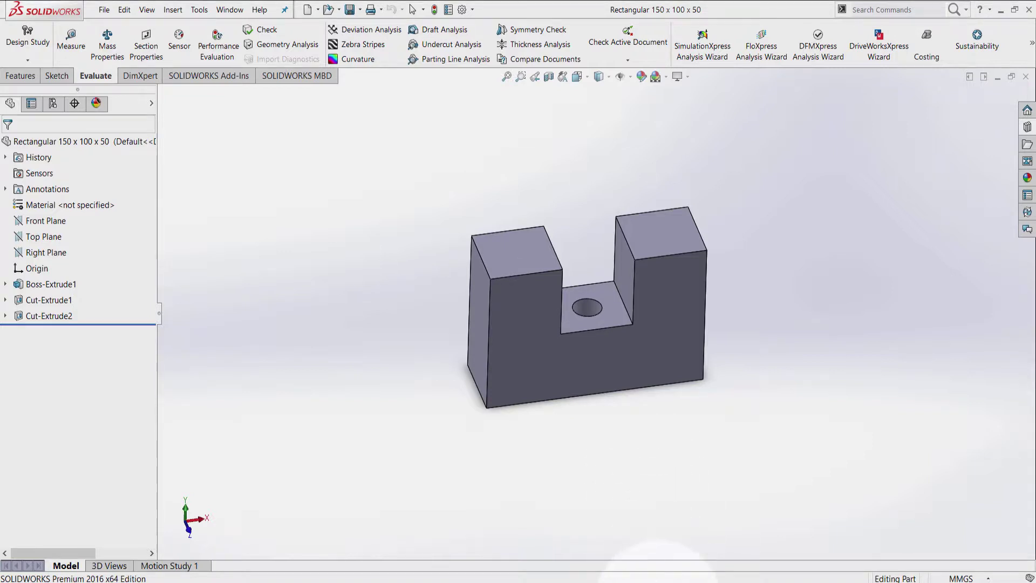
click(595, 534)
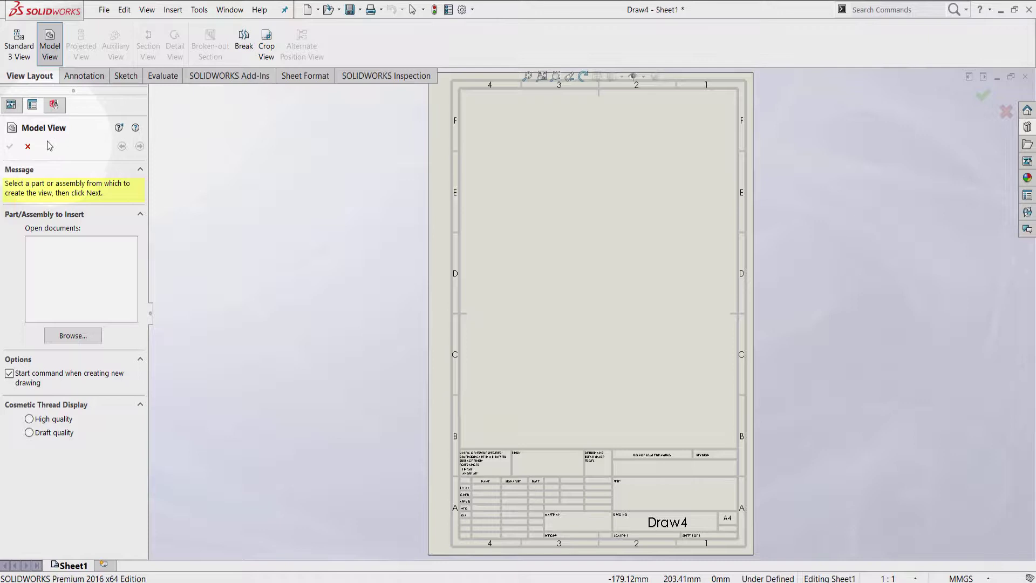
Step: Restart Model View with the Rectangular part selected and proceed to the Front orientation options
click(28, 147)
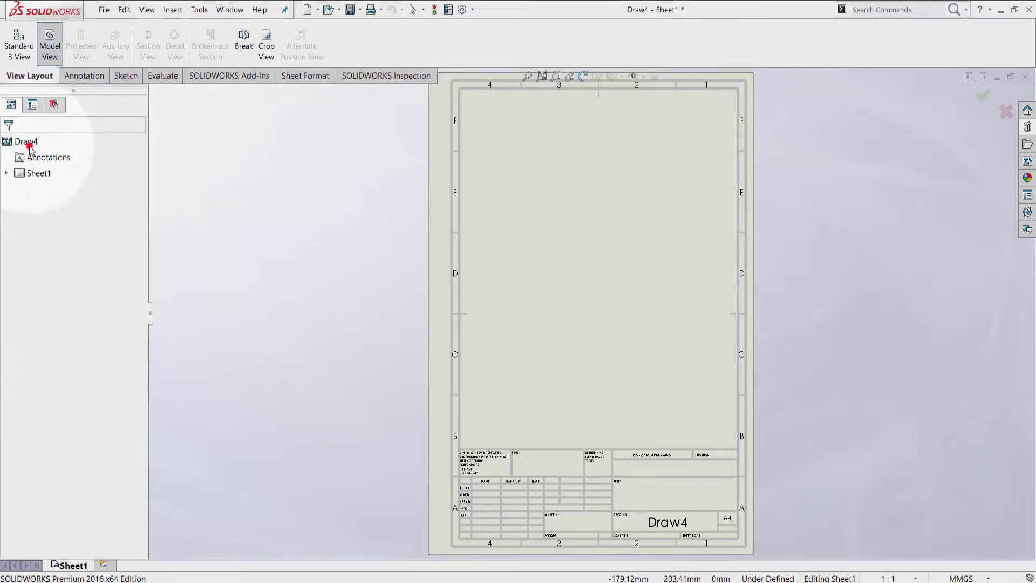
click(50, 39)
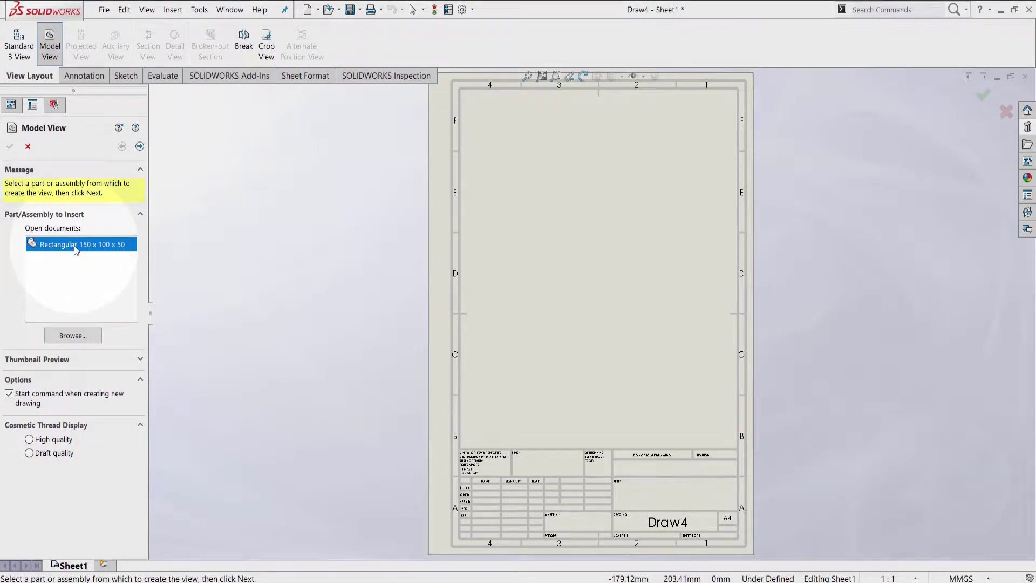
click(138, 146)
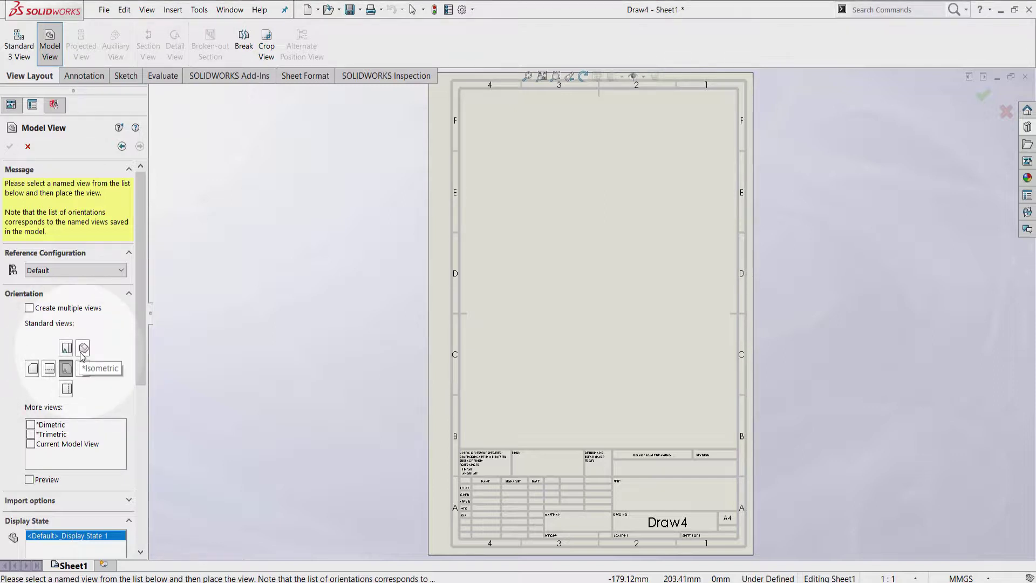
scroll(126, 346, down, 3)
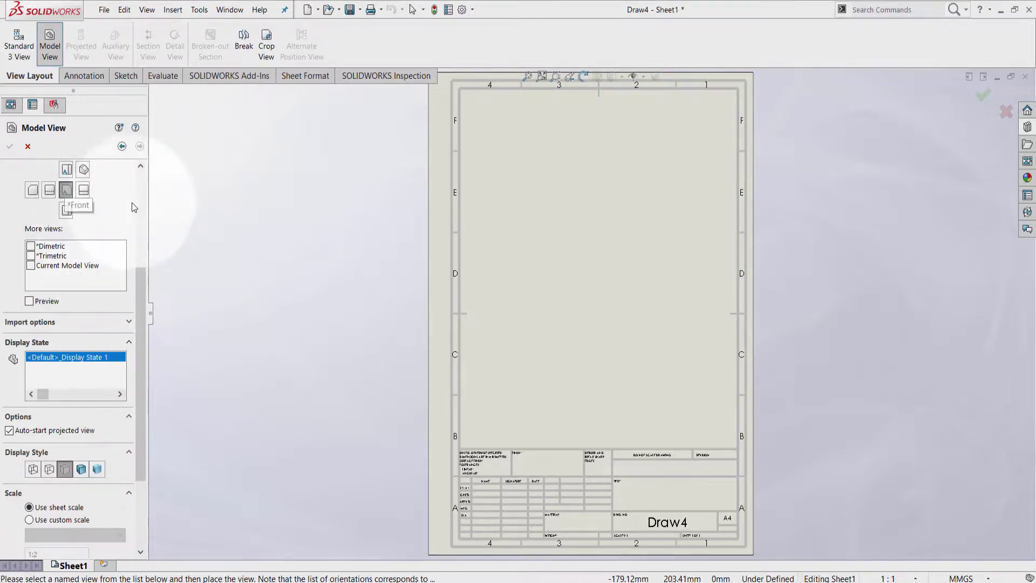
scroll(139, 207, down, 2)
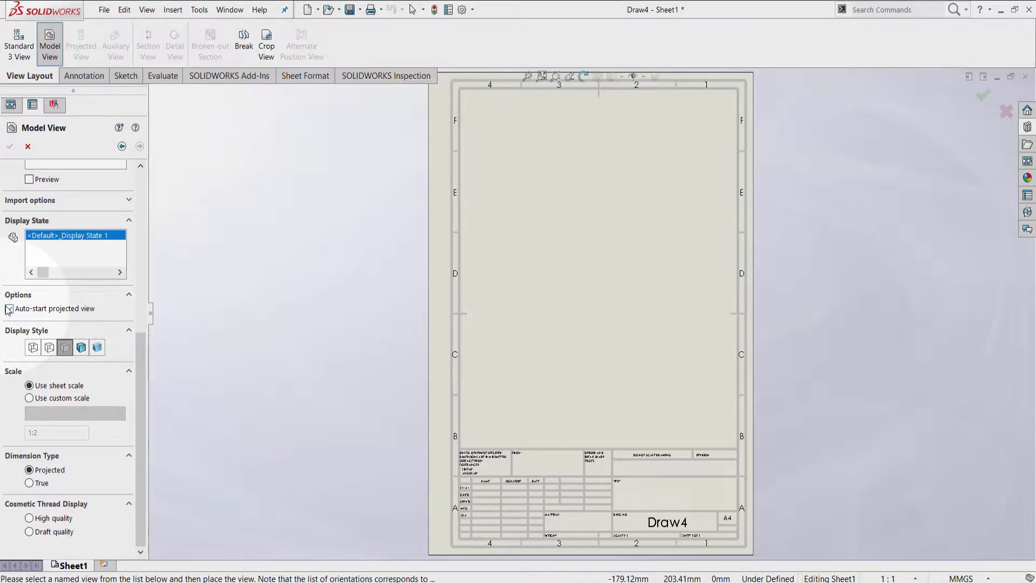
scroll(129, 307, up, 5)
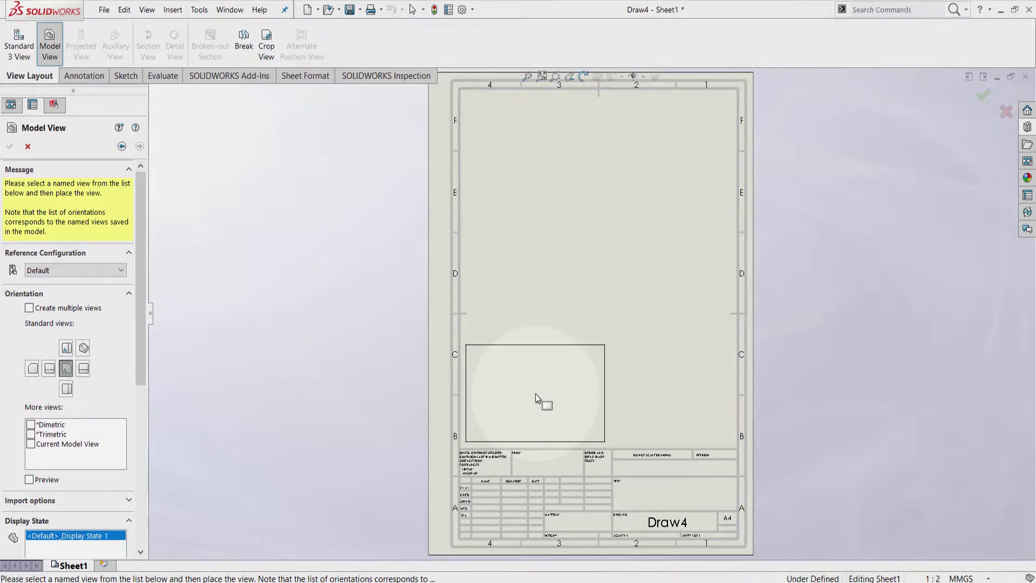
Step: Place the front view low on the sheet, then right, top and isometric projected views around it
click(535, 397)
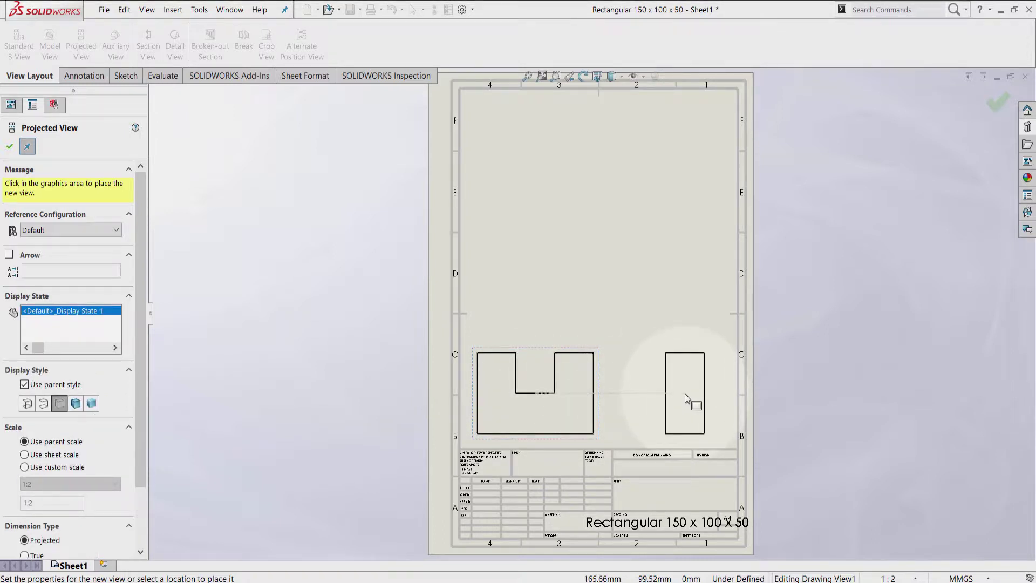
click(685, 393)
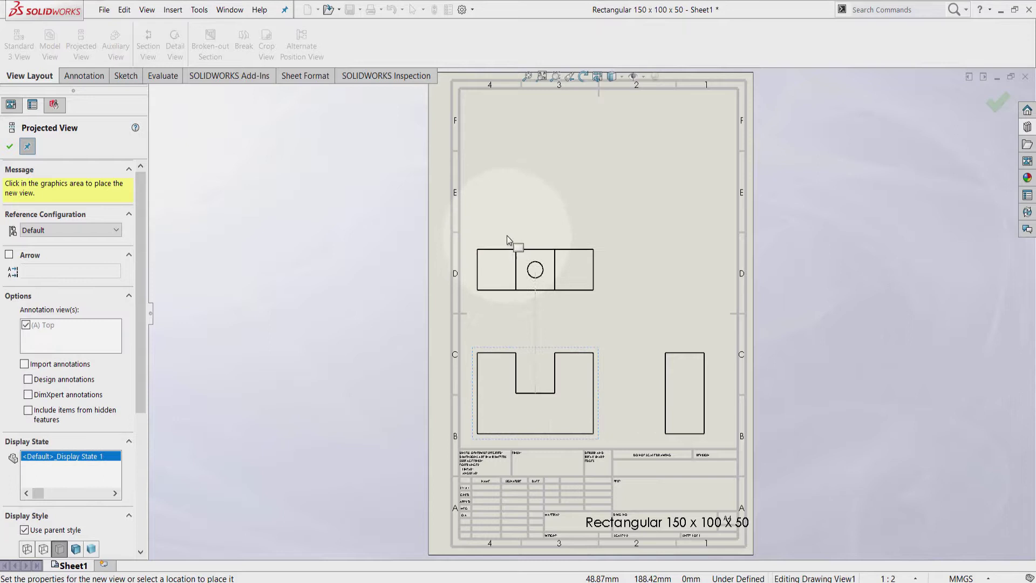
click(511, 212)
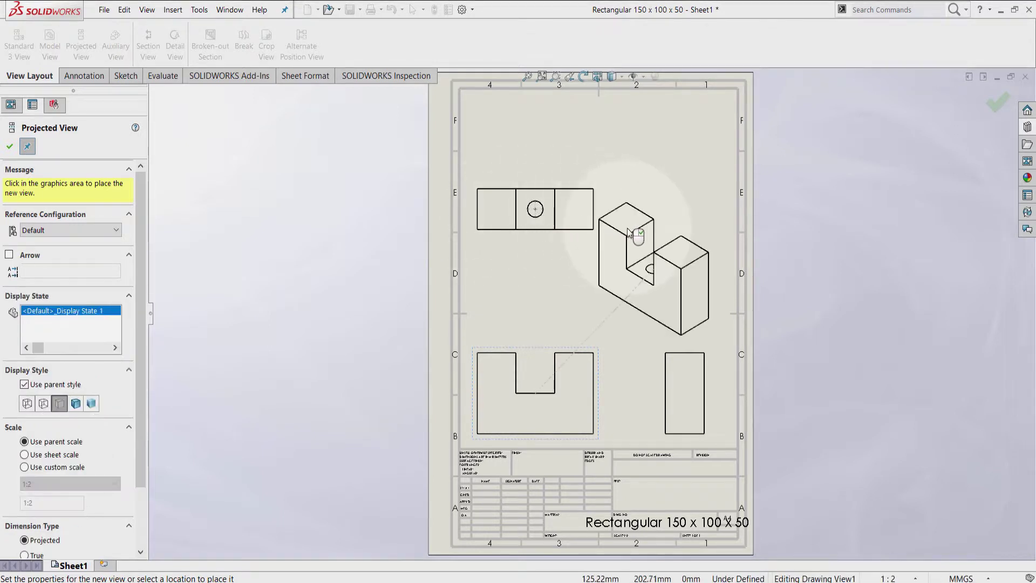
click(658, 236)
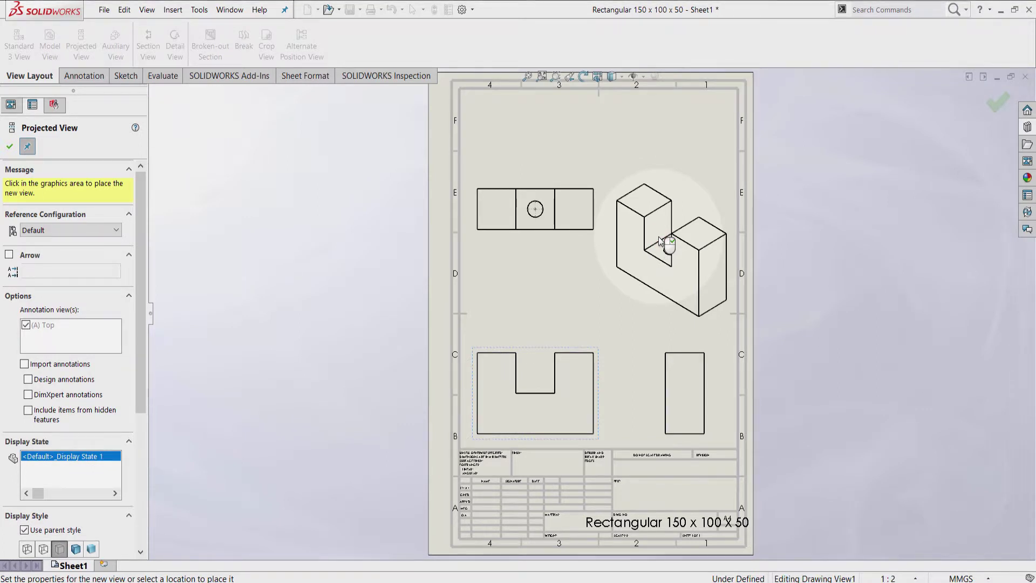
Step: End view placement and delete the center mark from the hole in the top view
key(Escape)
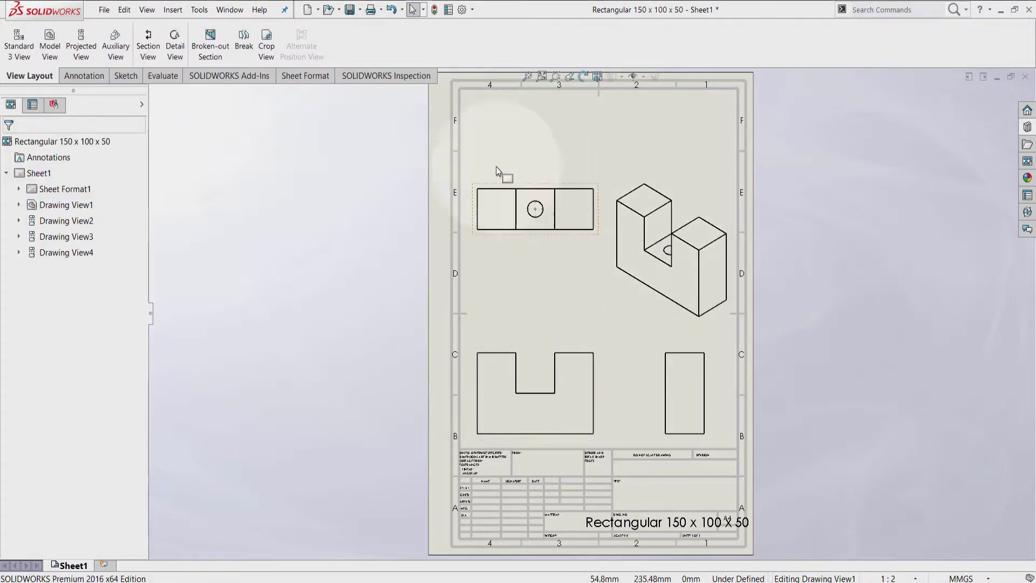
click(345, 108)
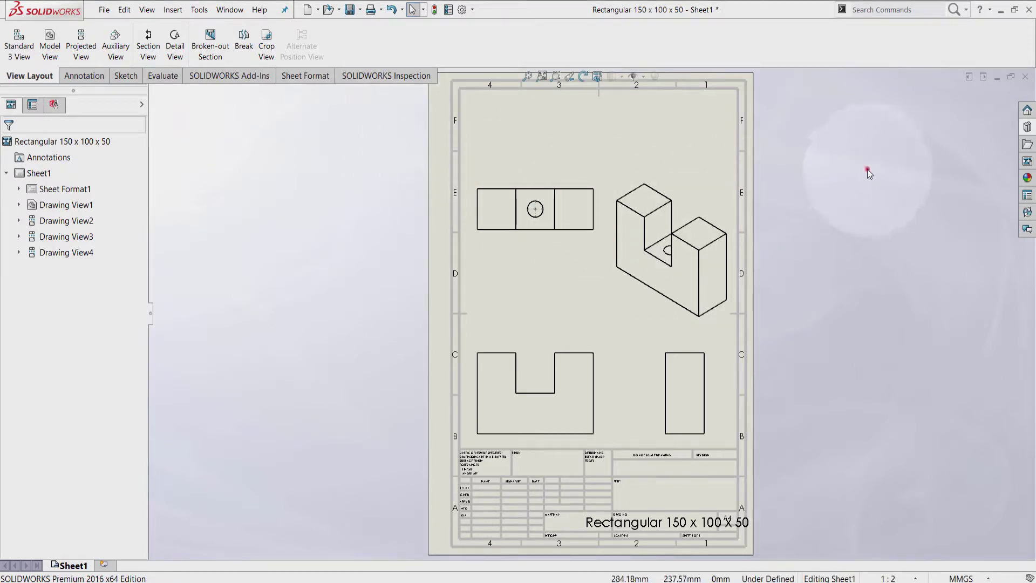
drag(867, 170, 352, 461)
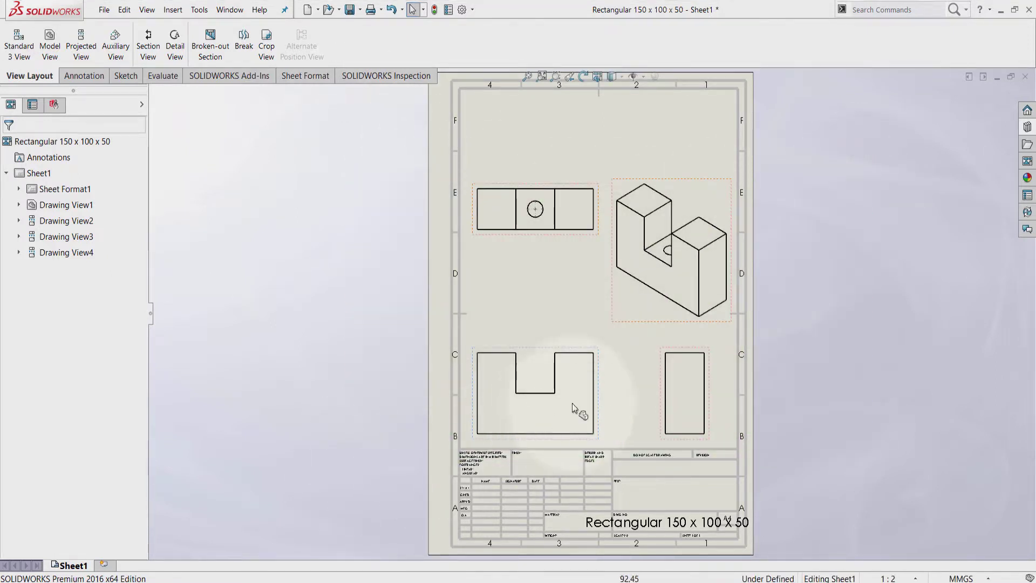
mouse_move(377, 130)
mouse_down()
mouse_move(826, 510)
mouse_move(319, 128)
mouse_up()
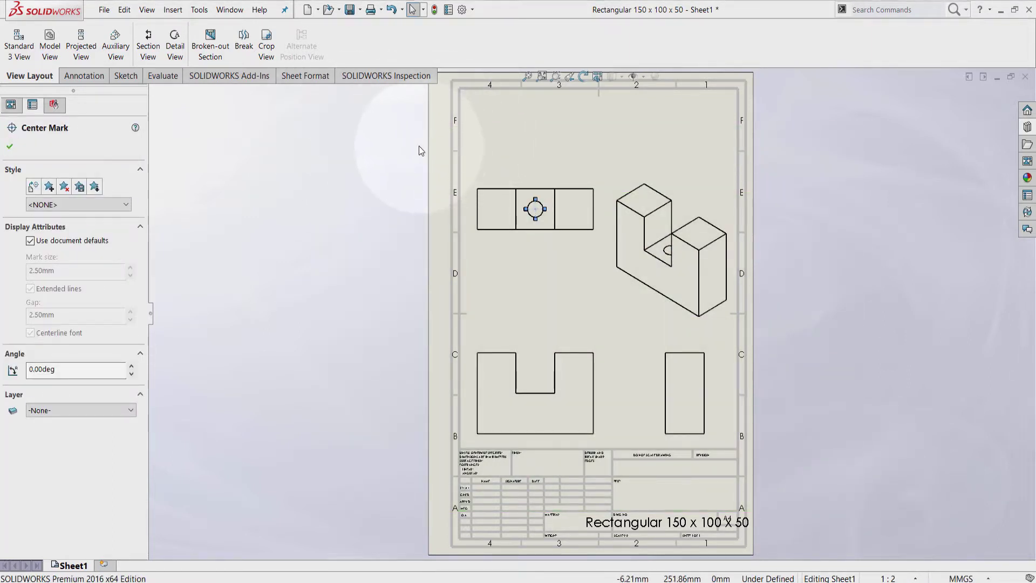
key(Delete)
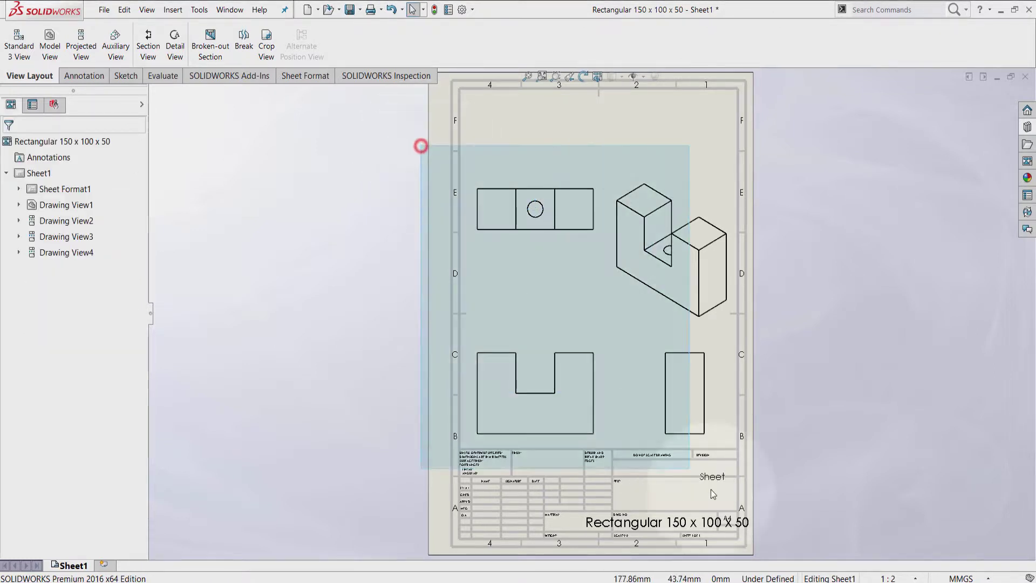
Step: Delete all four drawing views, confirming the deletion
drag(419, 151, 795, 537)
key(Delete)
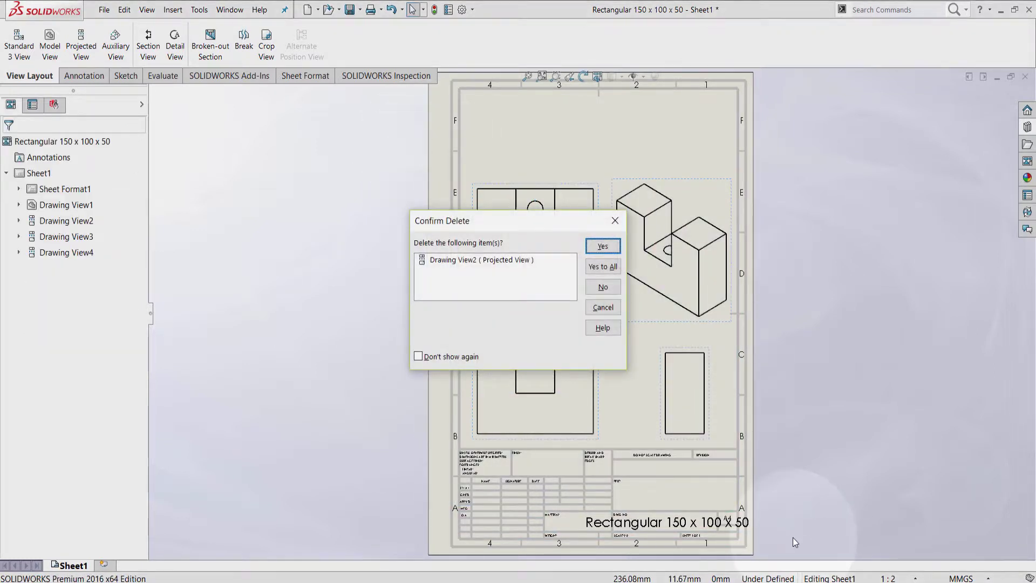
click(603, 267)
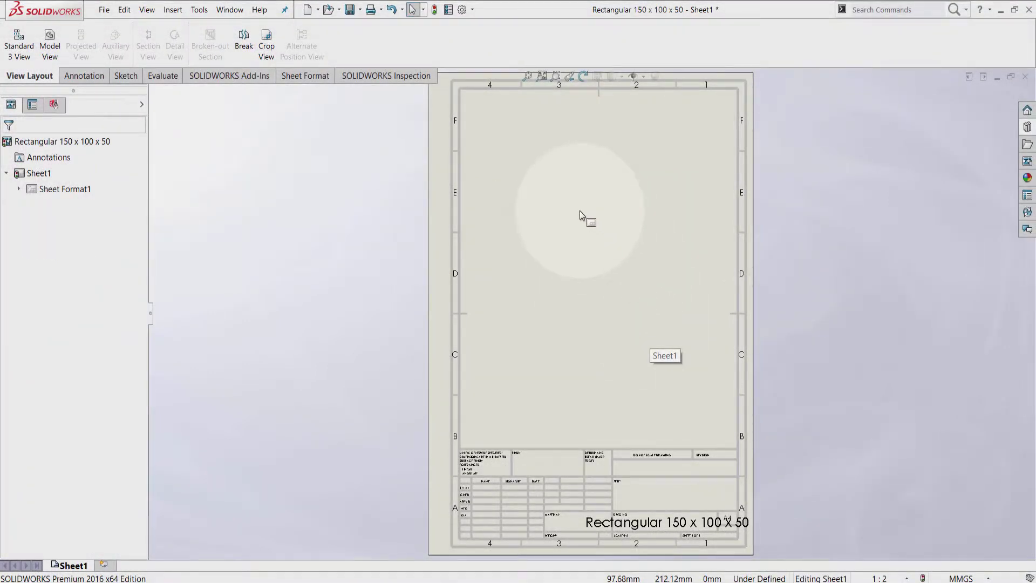
Step: Insert isometric, top and front views at once using Create multiple views
click(50, 45)
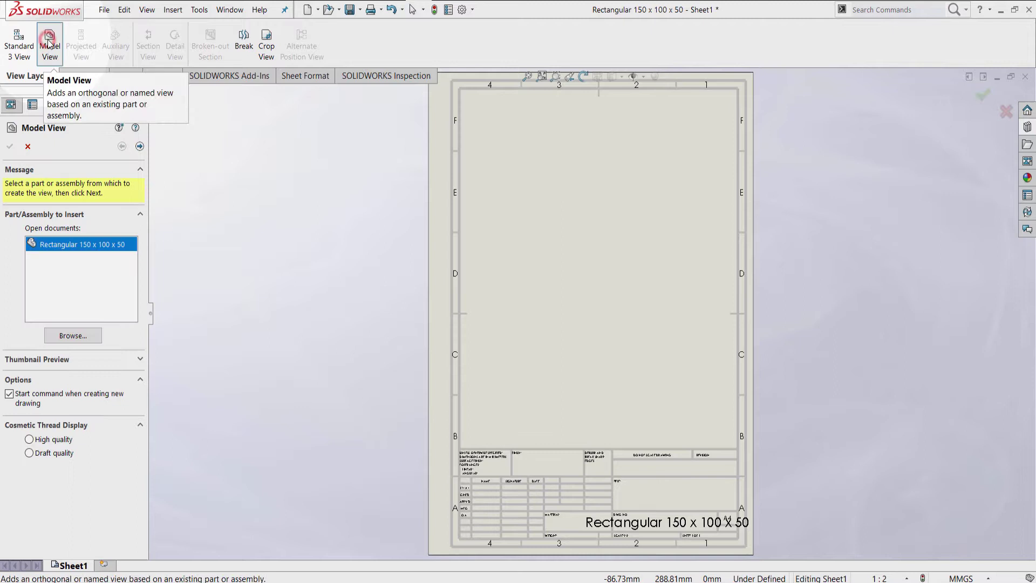
click(138, 147)
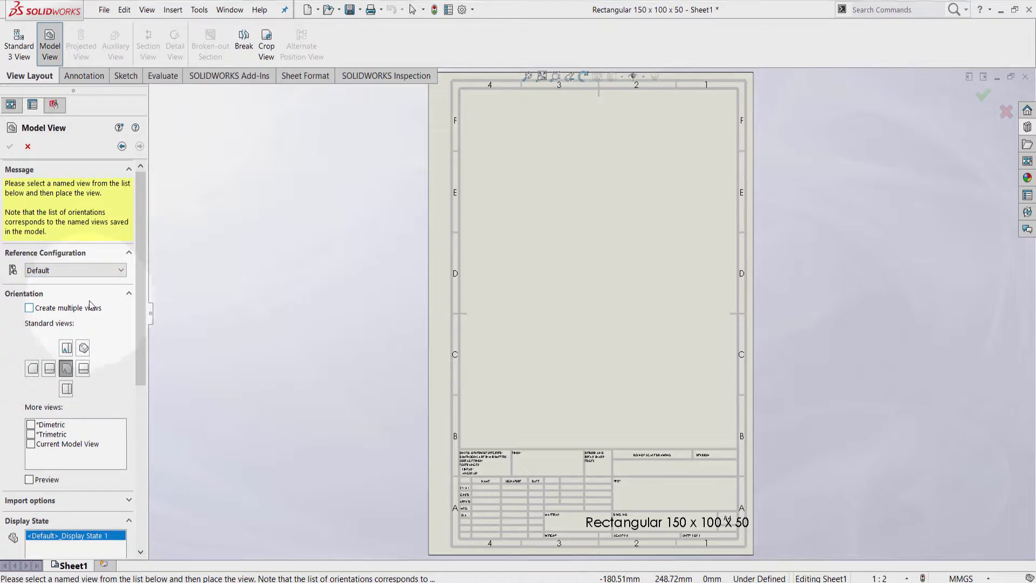
click(31, 308)
scroll(76, 306, down, 3)
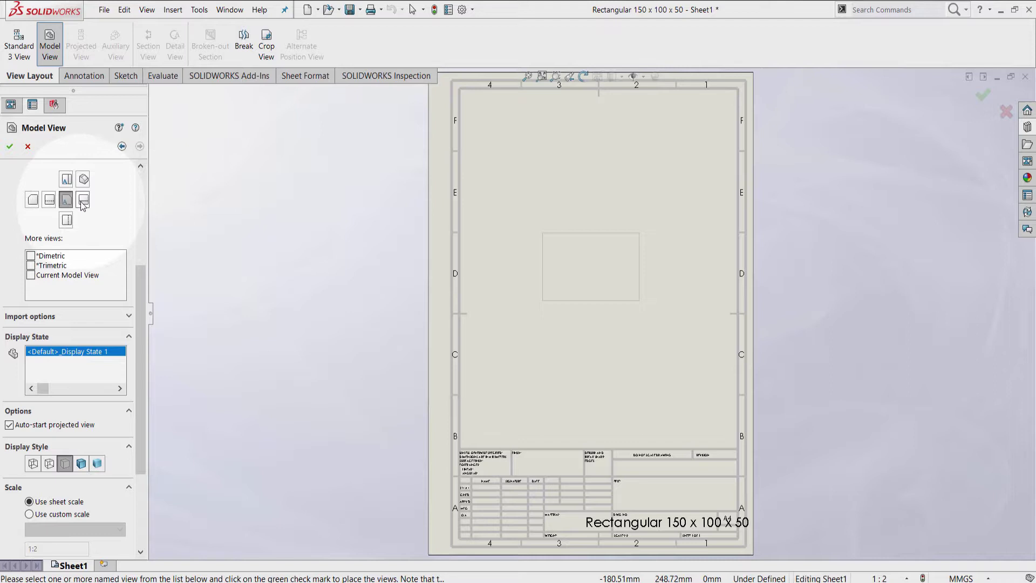
click(83, 178)
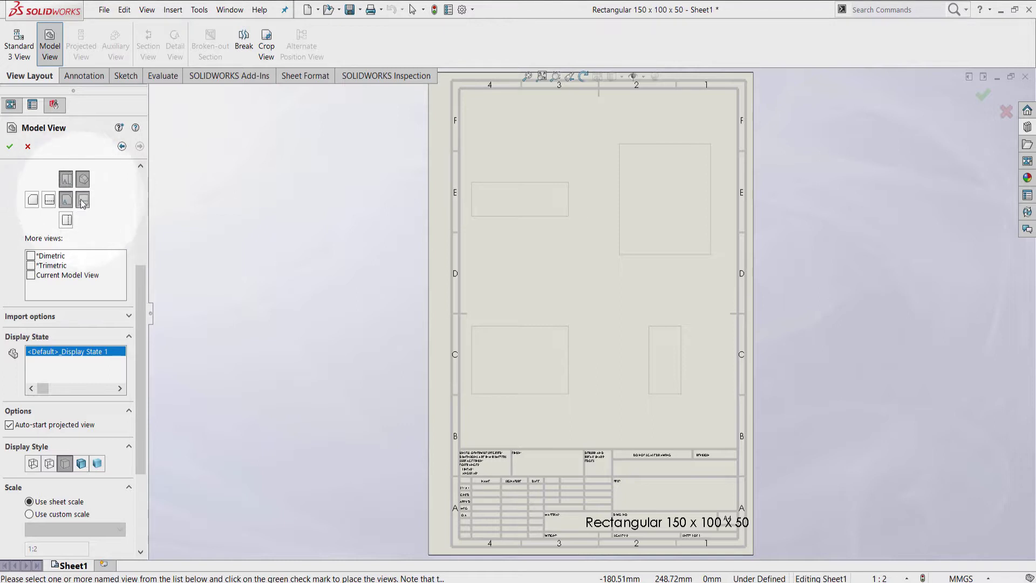
click(81, 202)
click(67, 179)
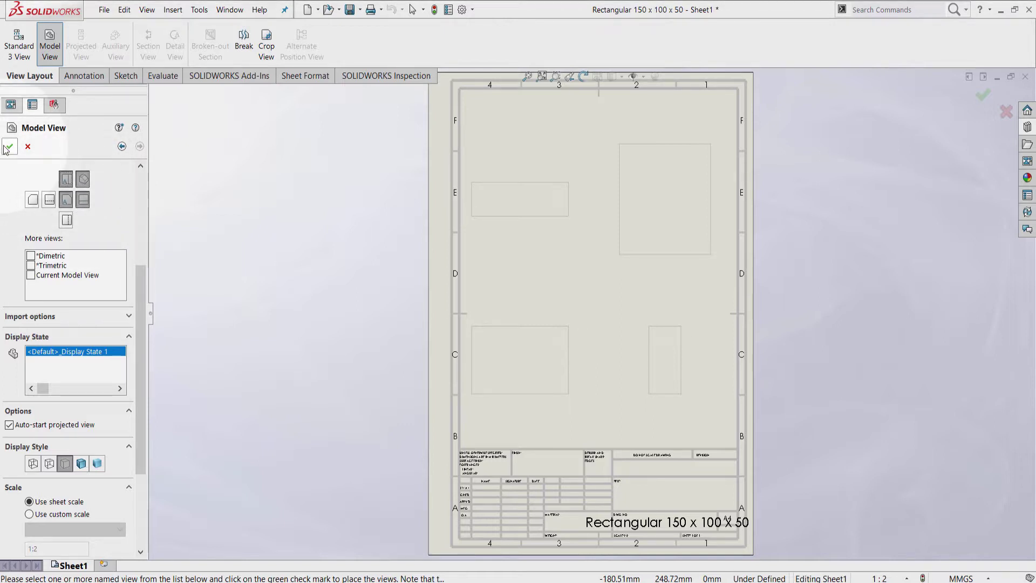
click(5, 148)
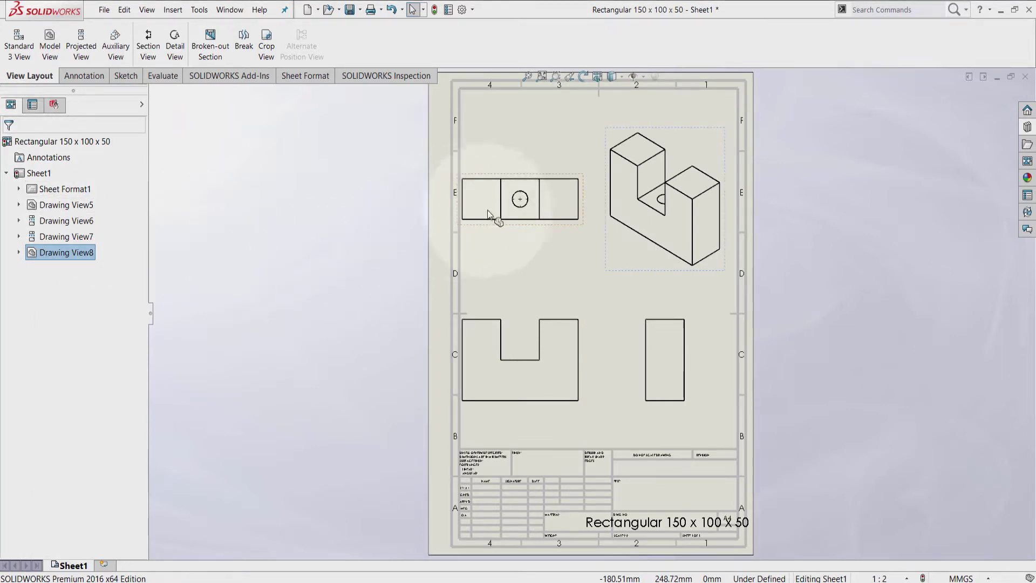
Step: Reorient the lower-left U-shaped view to Top orientation, accepting the warning
click(523, 251)
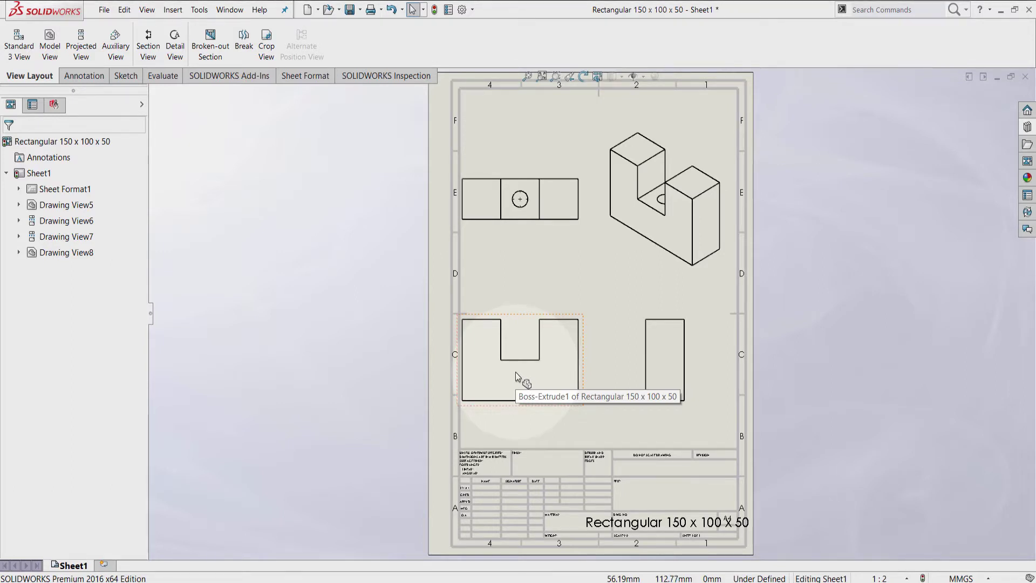
click(560, 315)
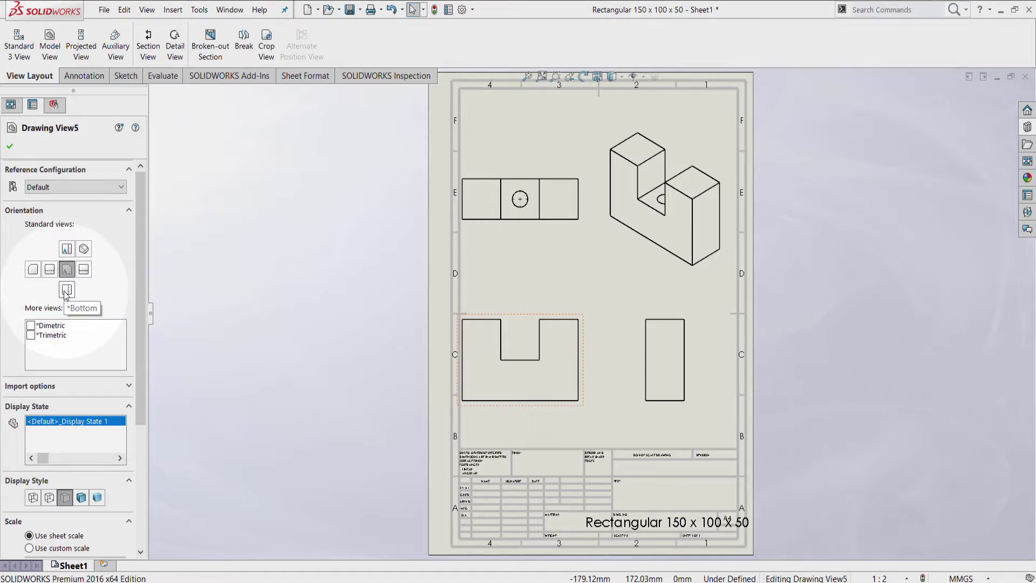
click(66, 250)
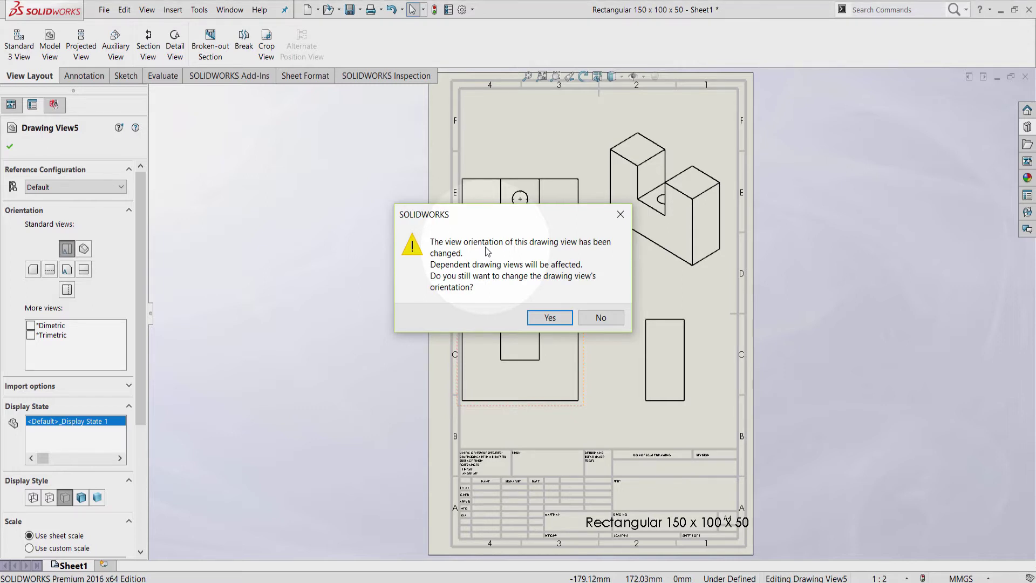
click(559, 319)
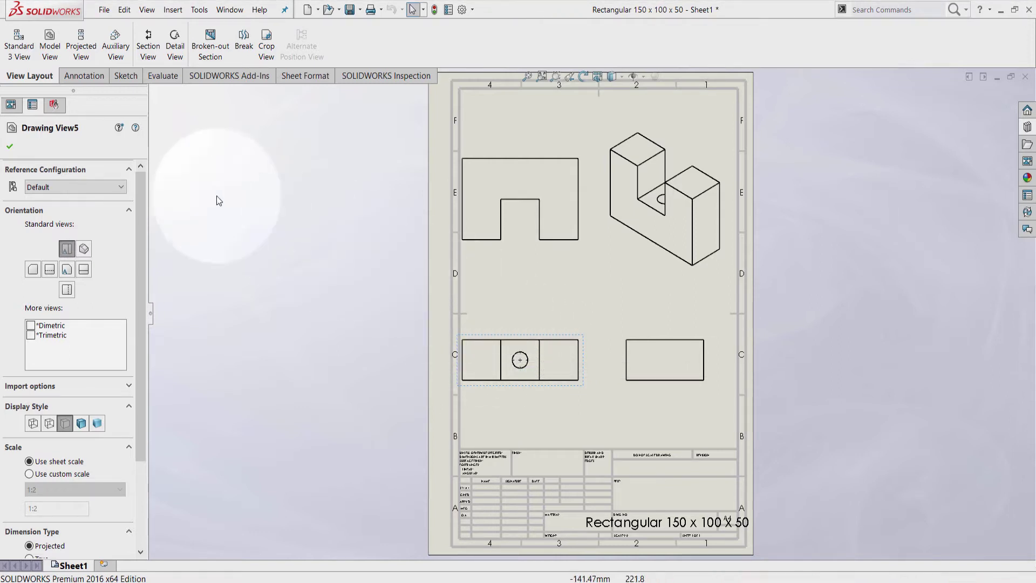
click(10, 146)
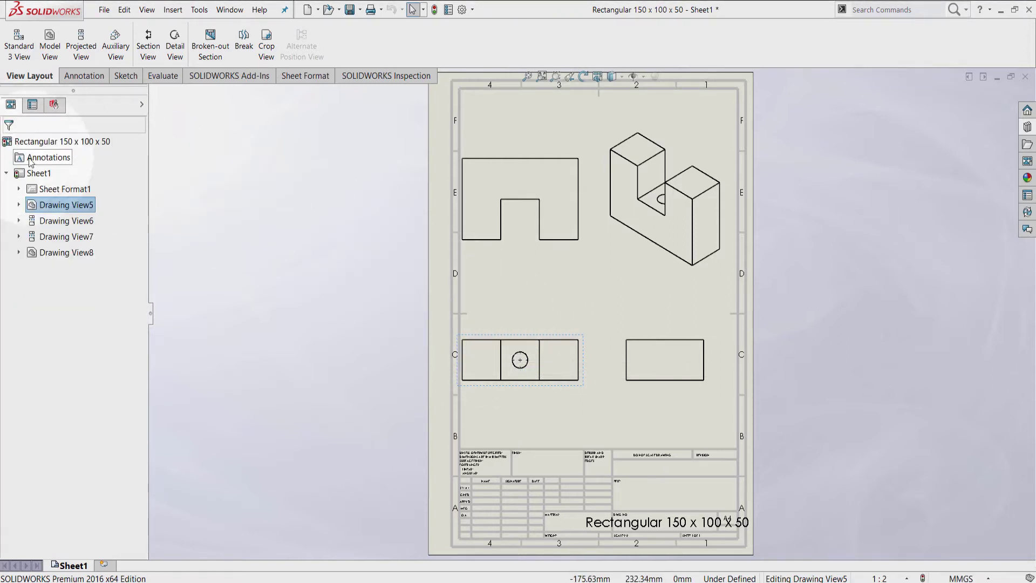
Step: Delete the center mark on the hole view
click(388, 117)
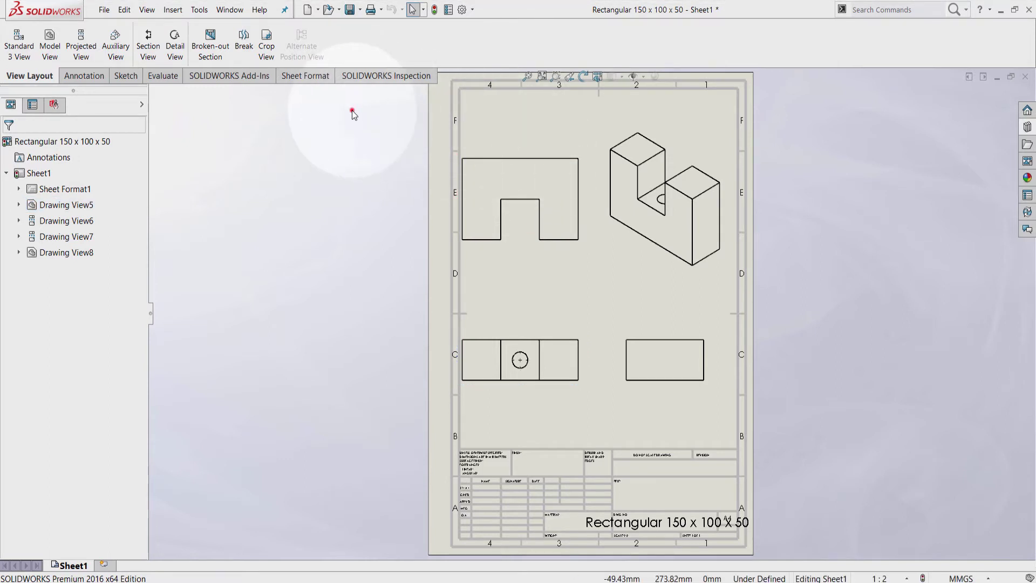
drag(352, 109, 799, 450)
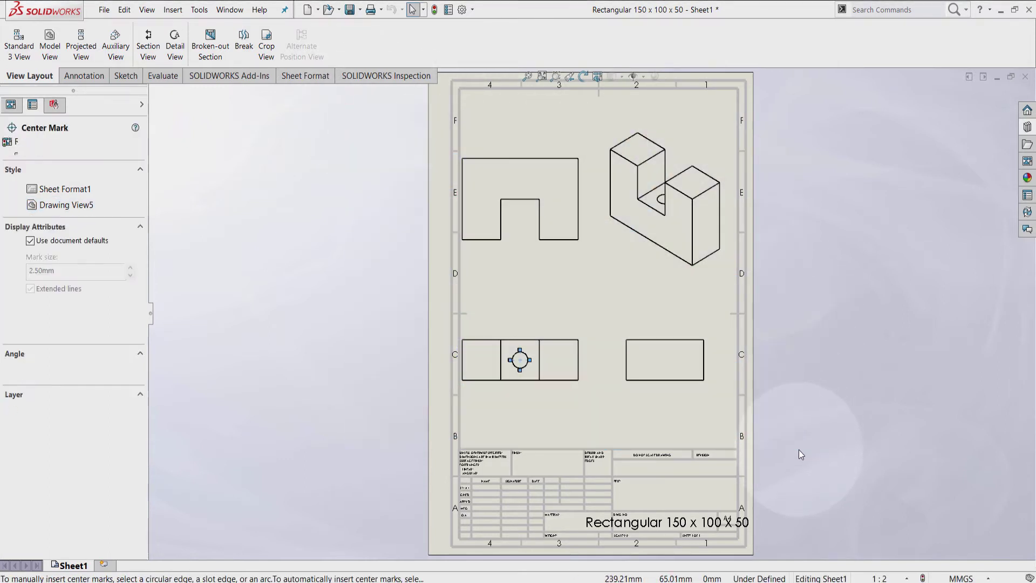
key(Delete)
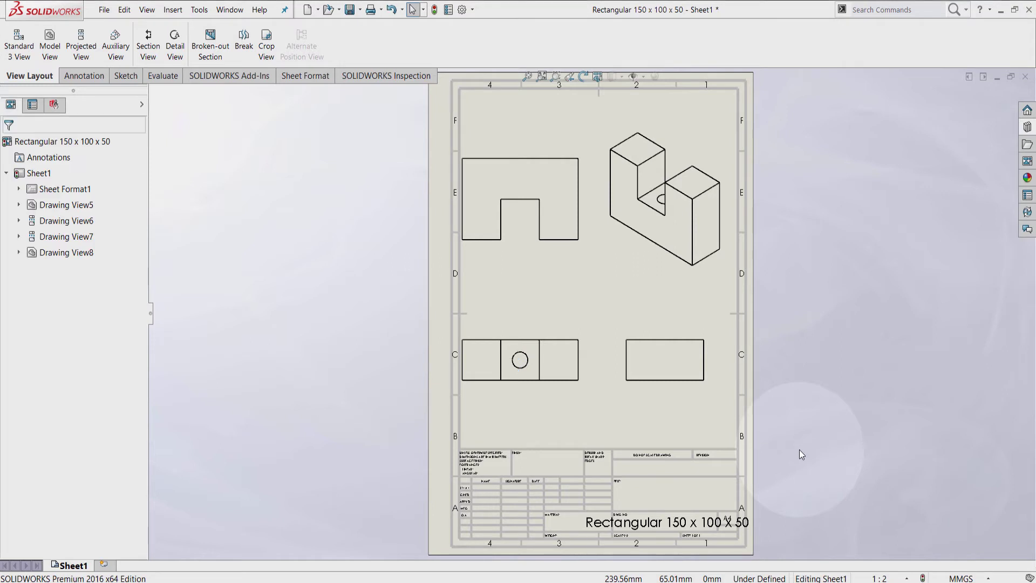
Step: Delete all four drawing views again, confirming the deletion
drag(800, 454, 396, 95)
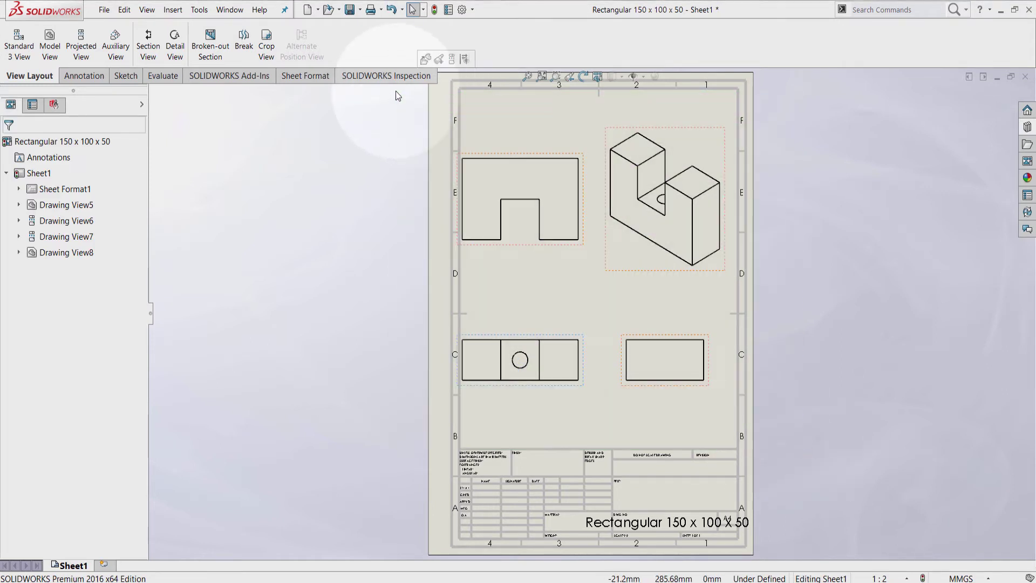
key(Delete)
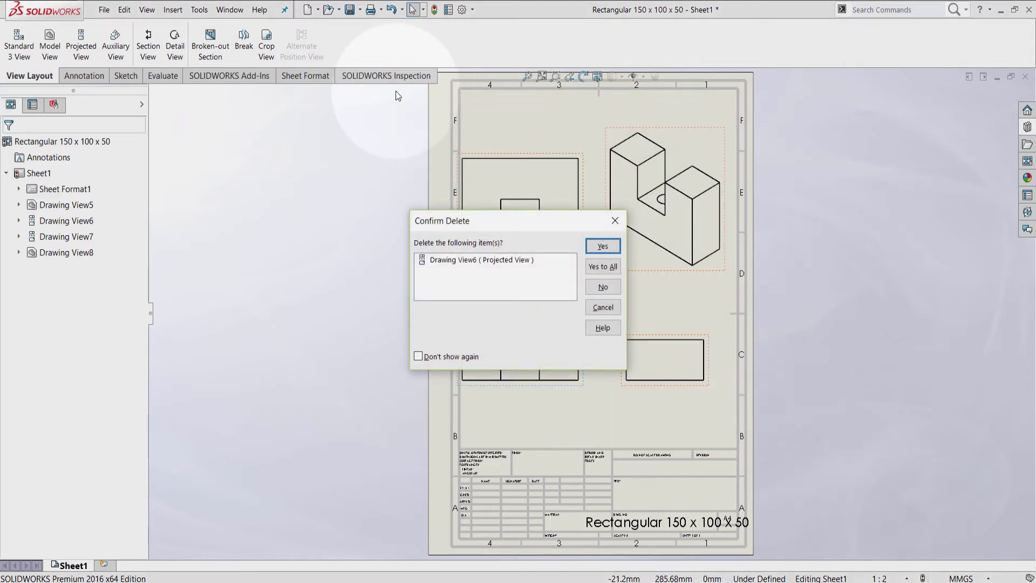
click(603, 266)
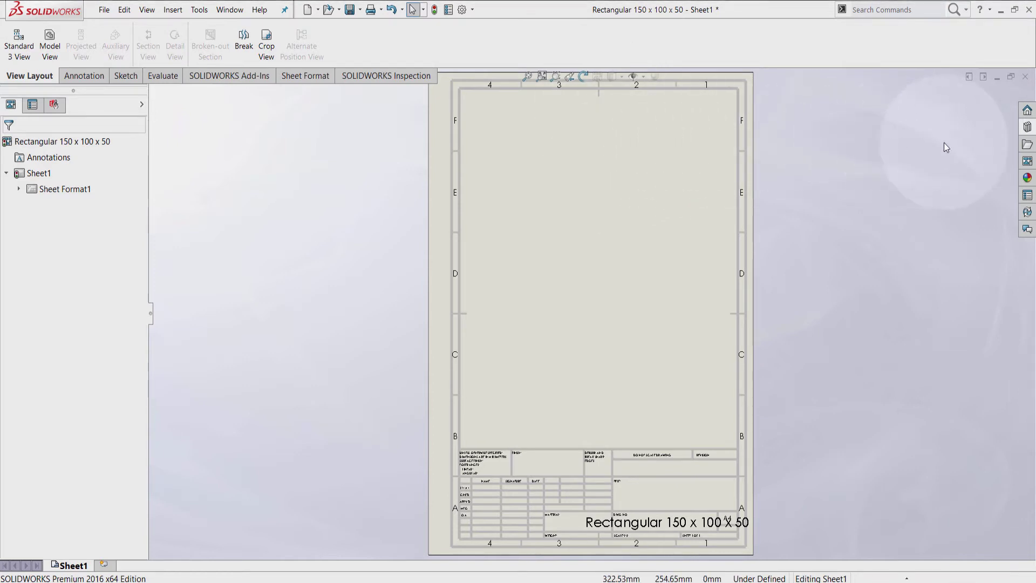
Step: Load the Rectangular 150 x 100 x 50 part's standard views in the View Palette and pick (A) Front
click(1027, 160)
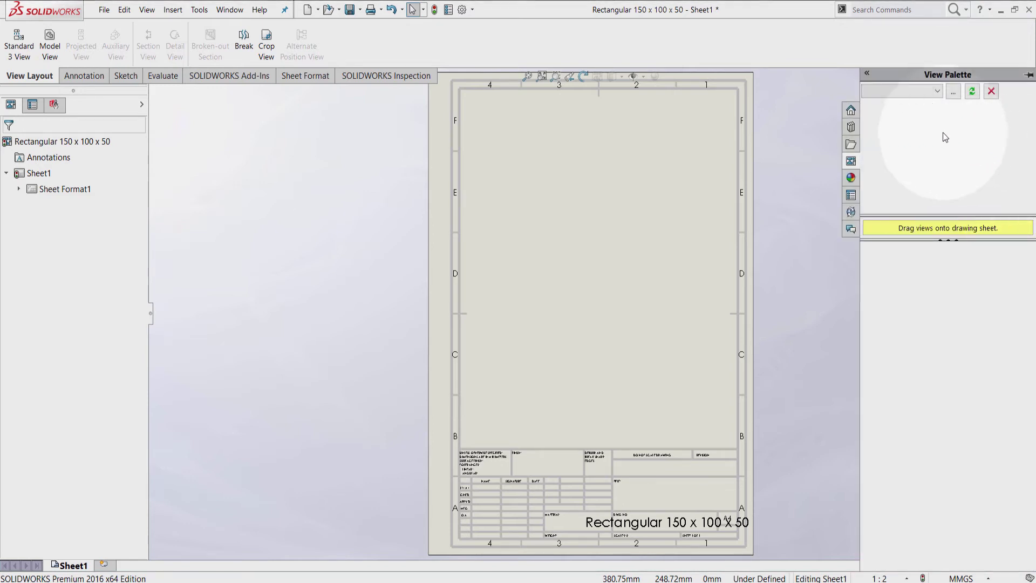
click(937, 91)
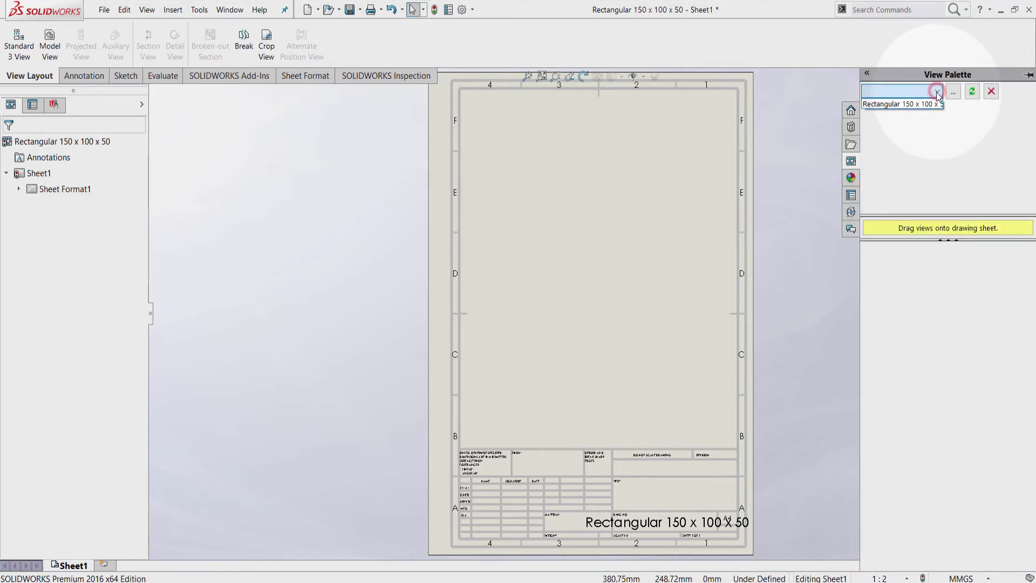
click(882, 105)
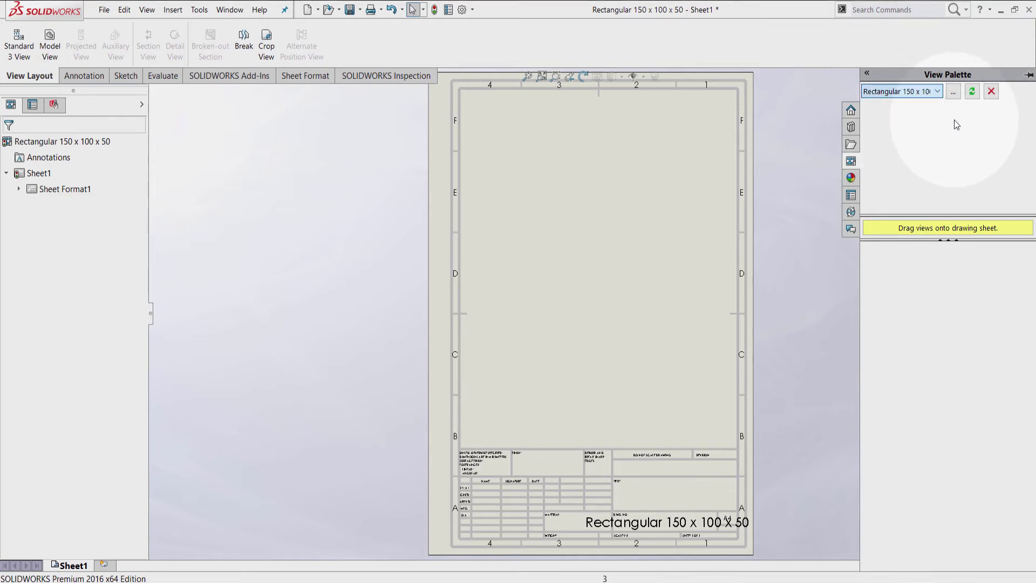
click(973, 92)
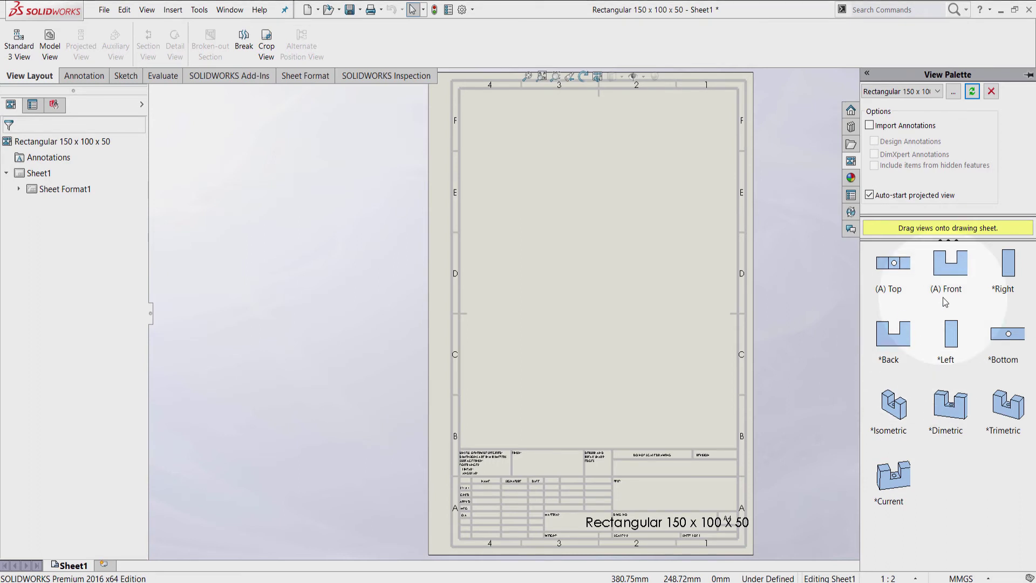
click(943, 267)
Step: Place the Front view lower left, then the right, top and isometric projected views around it
drag(946, 269, 537, 383)
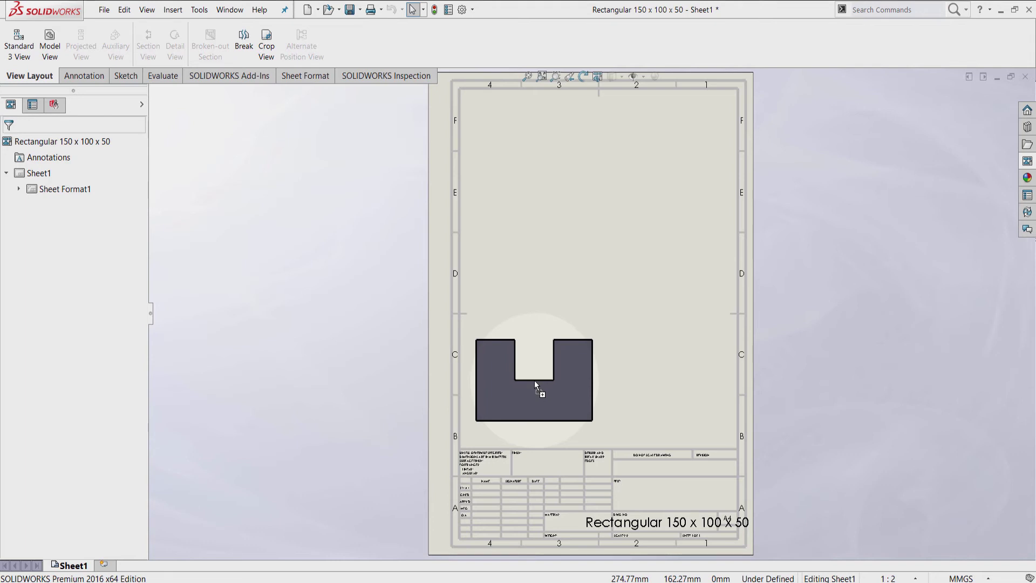
drag(537, 380, 535, 380)
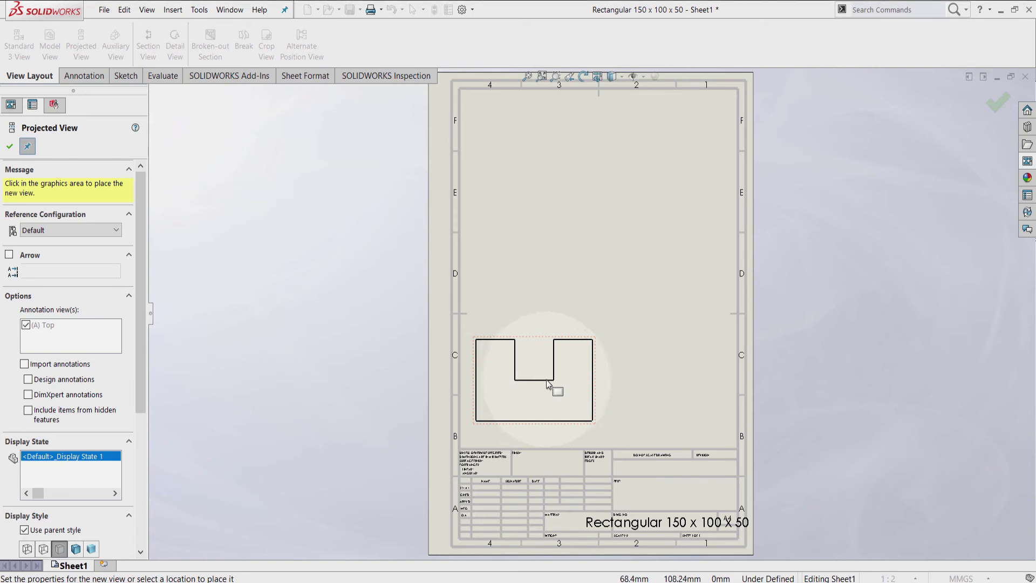
click(693, 374)
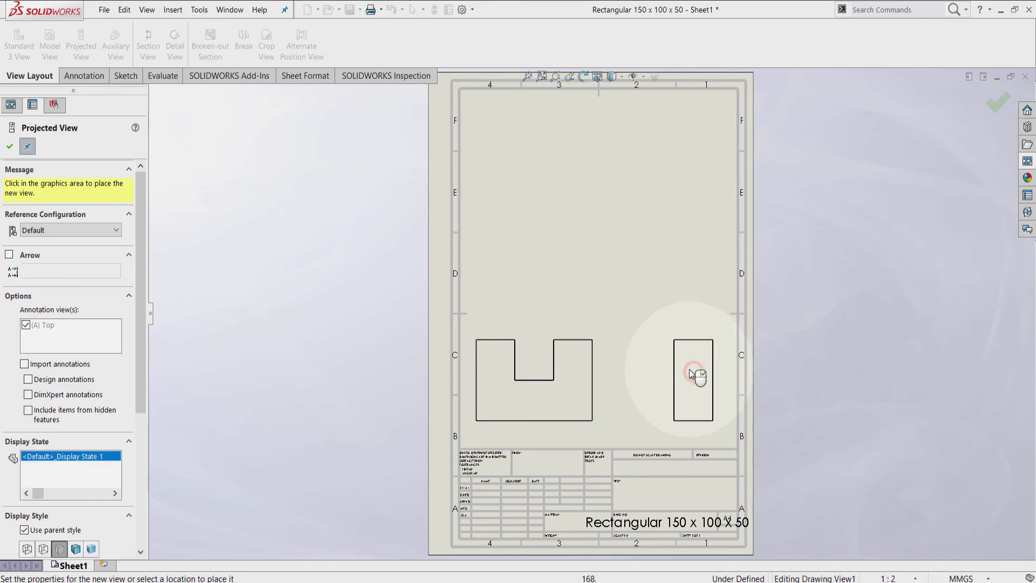
click(525, 219)
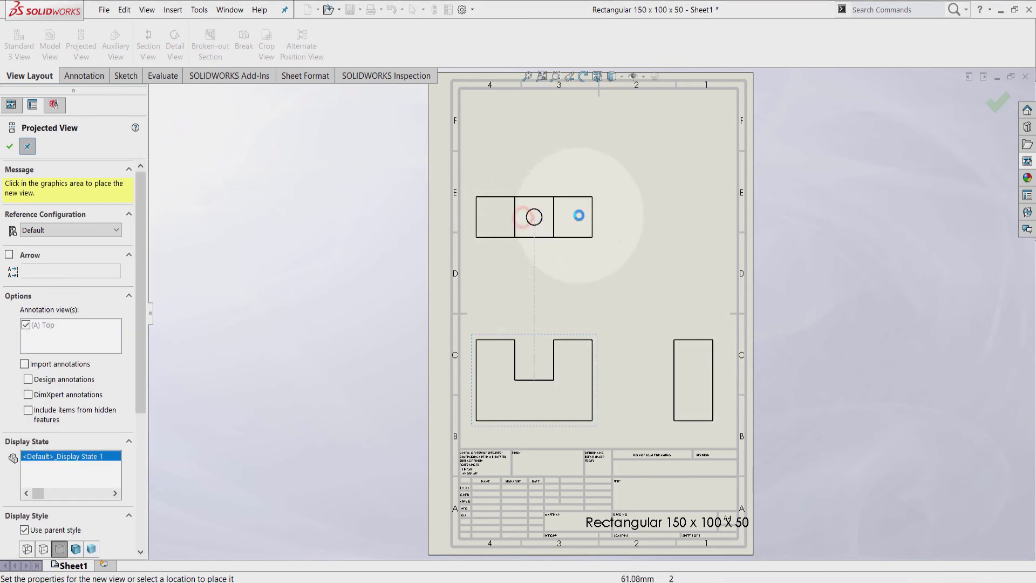
click(658, 234)
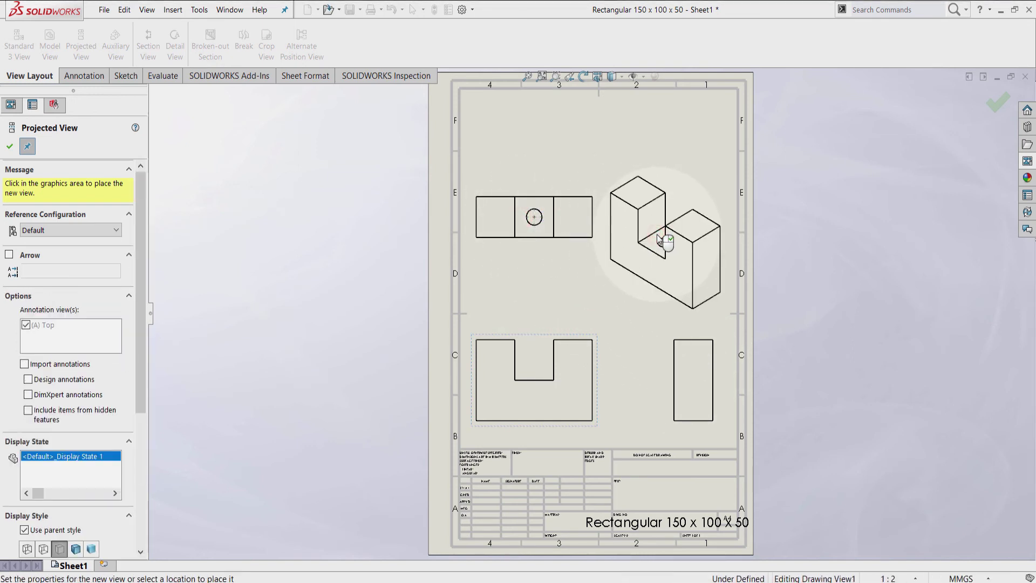